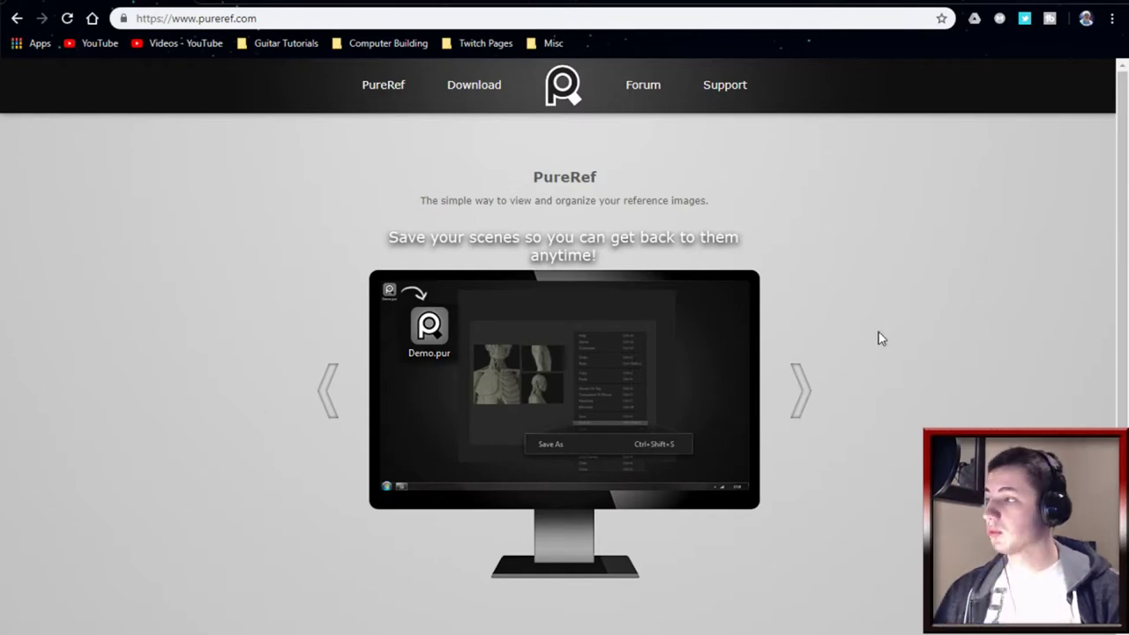
Step: Open the download page from the PureRef home page
{"action": "scroll", "coordinate": [711, 260], "scroll_direction": "down", "scroll_amount": 1}
{"action": "scroll", "coordinate": [711, 260], "scroll_direction": "up", "scroll_amount": 1}
{"action": "scroll", "coordinate": [695, 240], "scroll_direction": "down", "scroll_amount": 1}
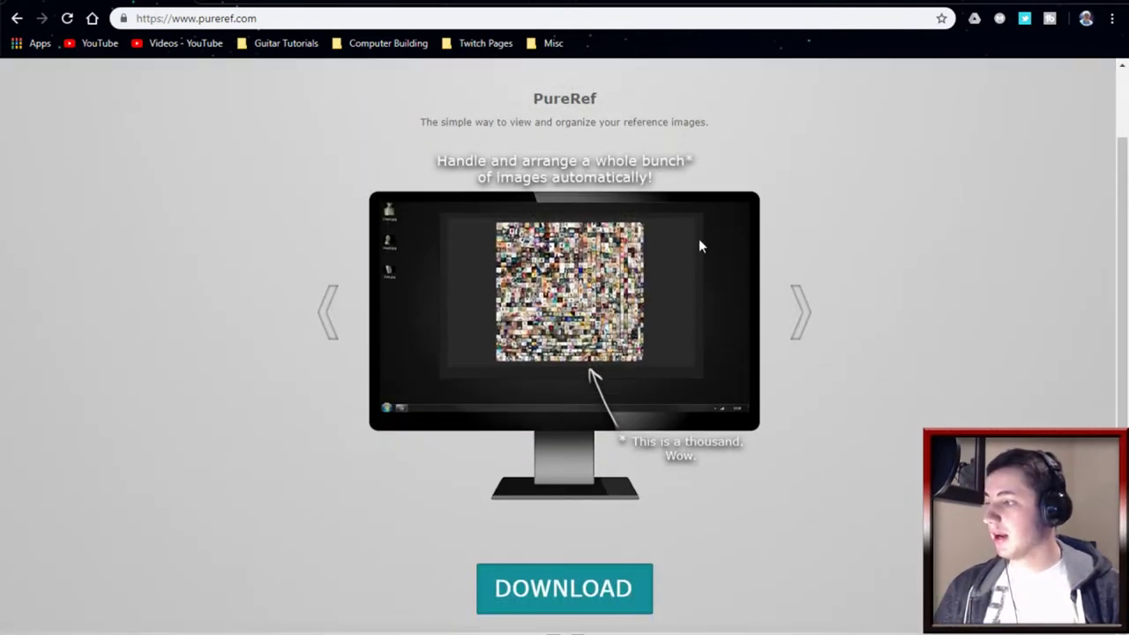
{"action": "left_click", "coordinate": [558, 588]}
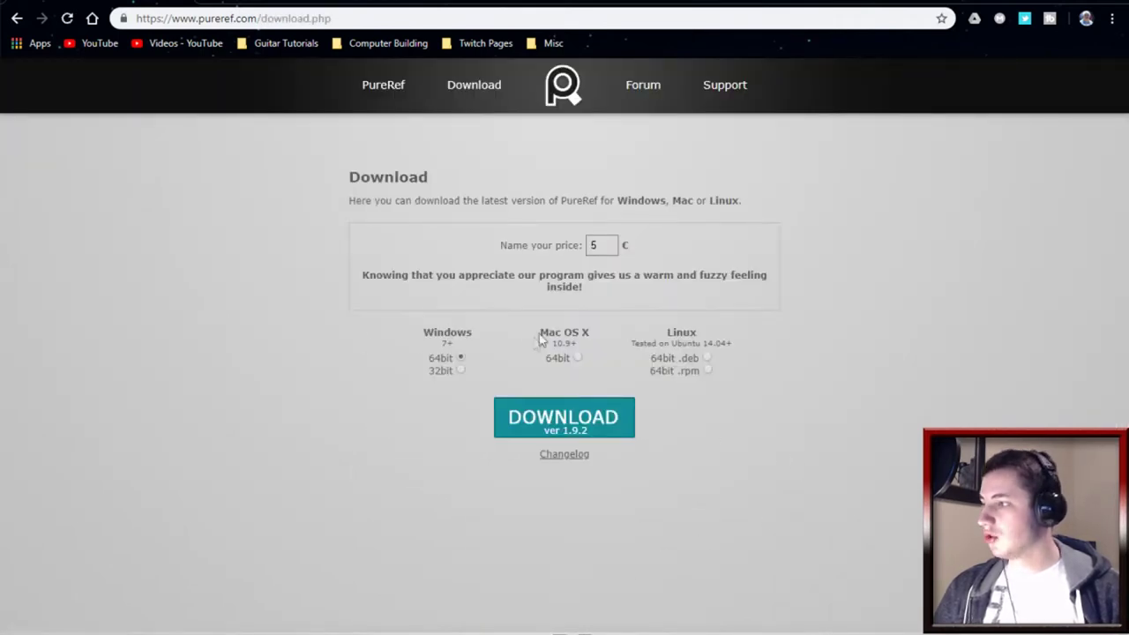
Step: Set the price to 0 € and download the Windows 64bit version of PureRef
{"action": "left_click", "coordinate": [607, 250]}
{"action": "left_click_drag", "start_coordinate": [607, 250], "coordinate": [559, 246]}
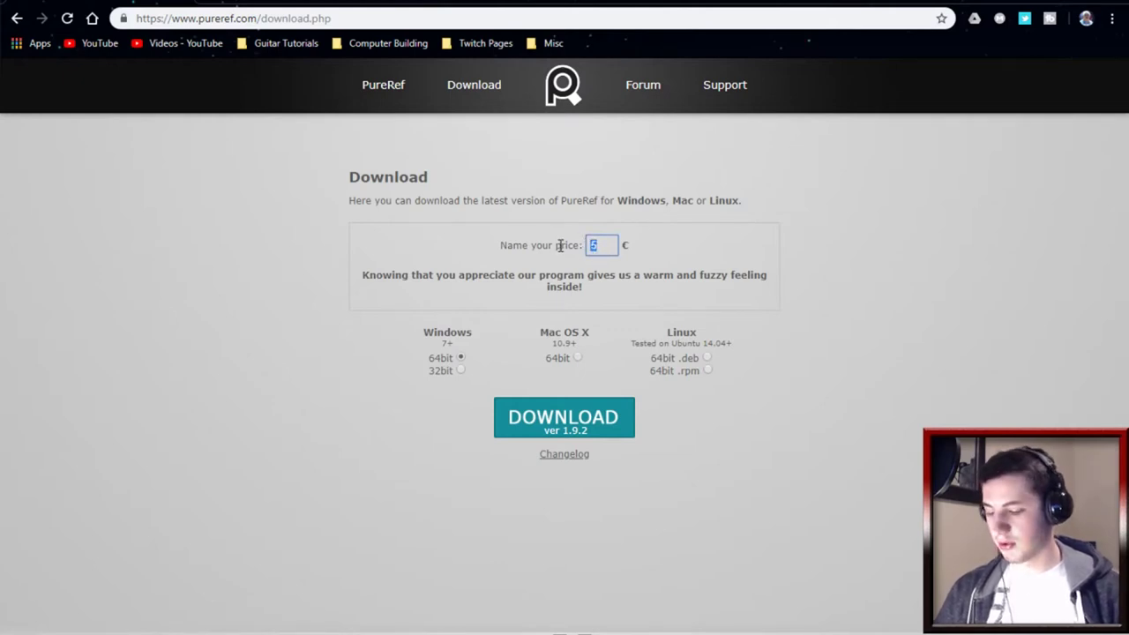
{"action": "type", "text": "0"}
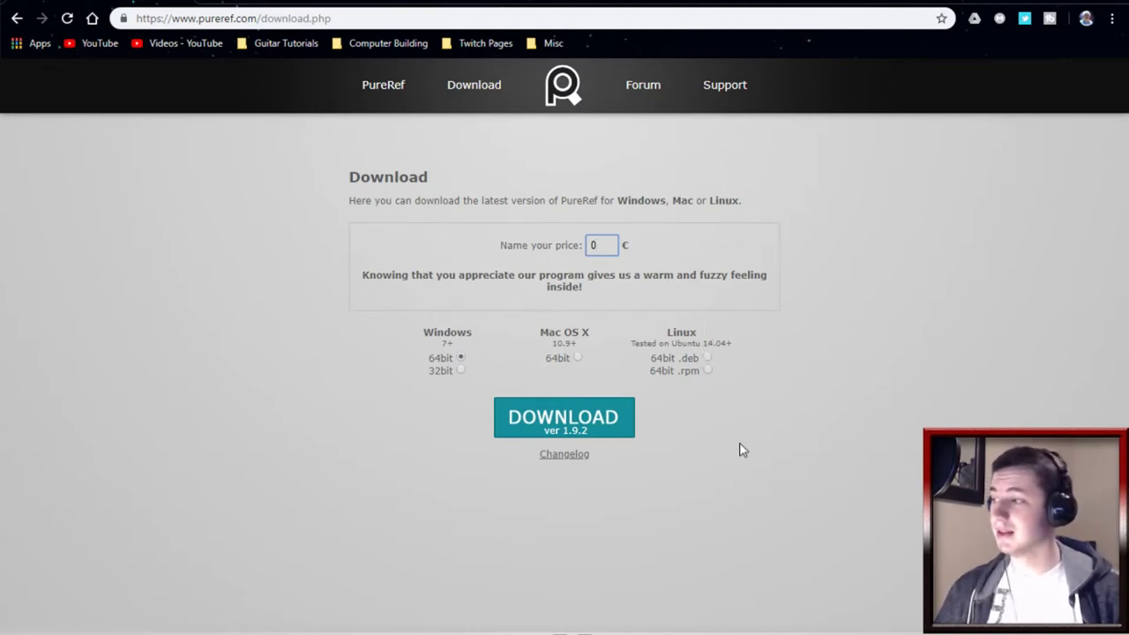
{"action": "left_click", "coordinate": [706, 441]}
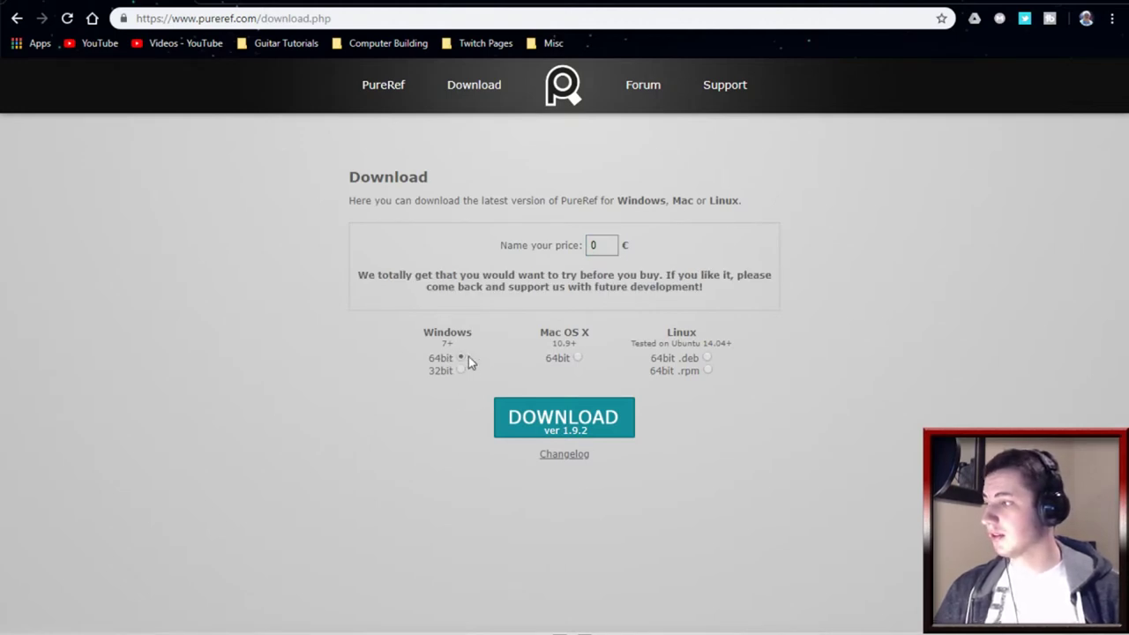
{"action": "left_click", "coordinate": [524, 411]}
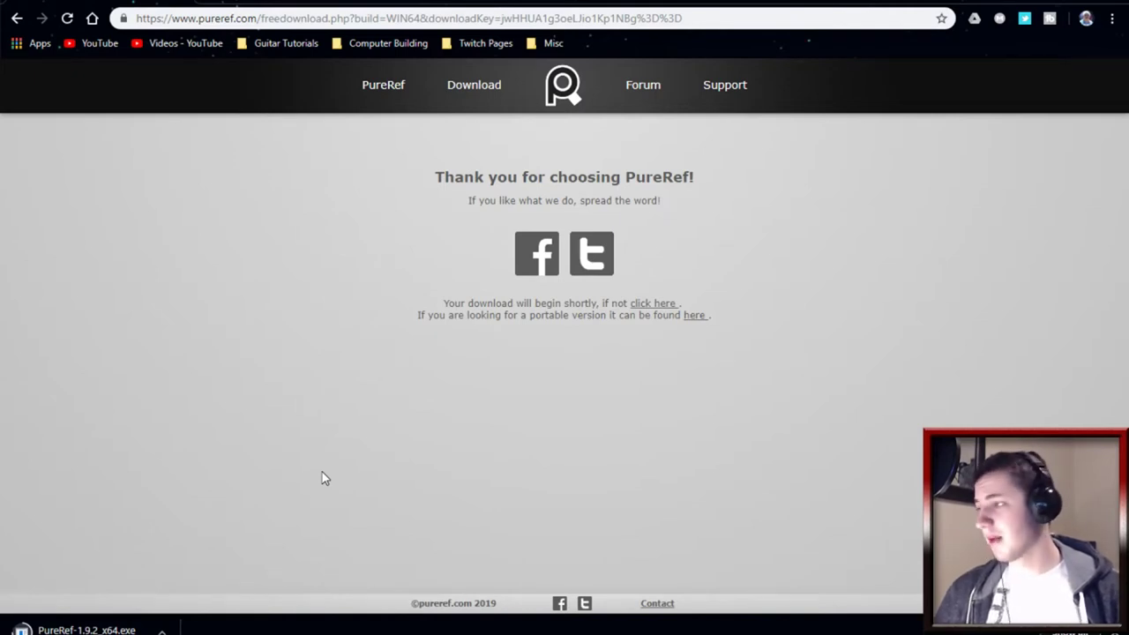
Step: Run the PureRef installer, accept the folder C:\Program Files\PureRef\, and review the available file associations among the installation options
{"action": "left_click", "coordinate": [78, 628]}
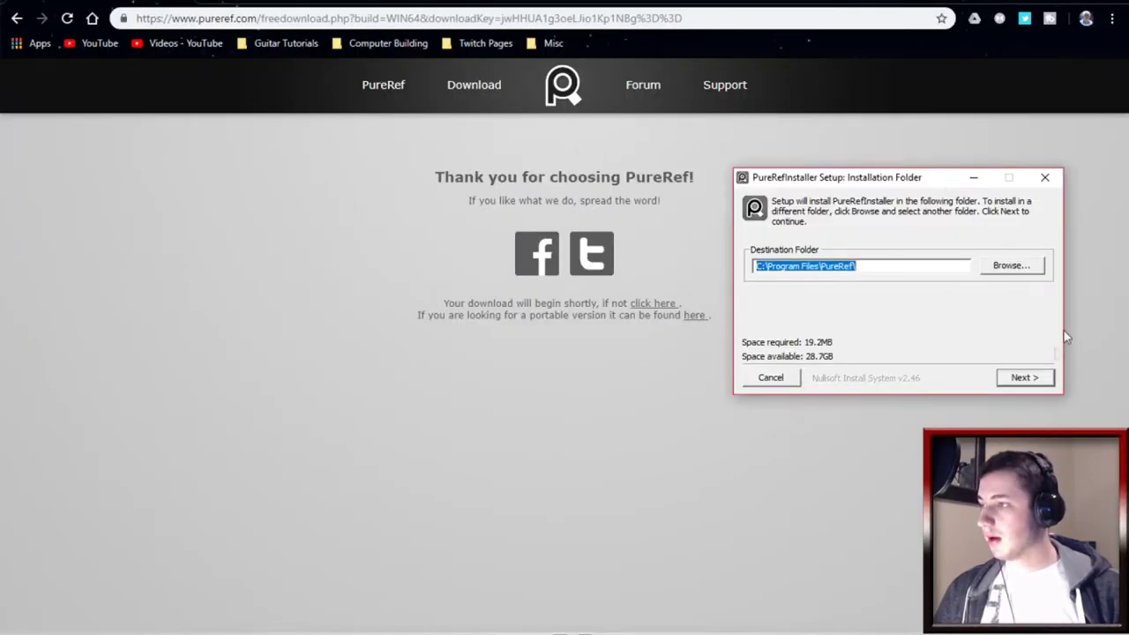
{"action": "left_click", "coordinate": [1024, 378]}
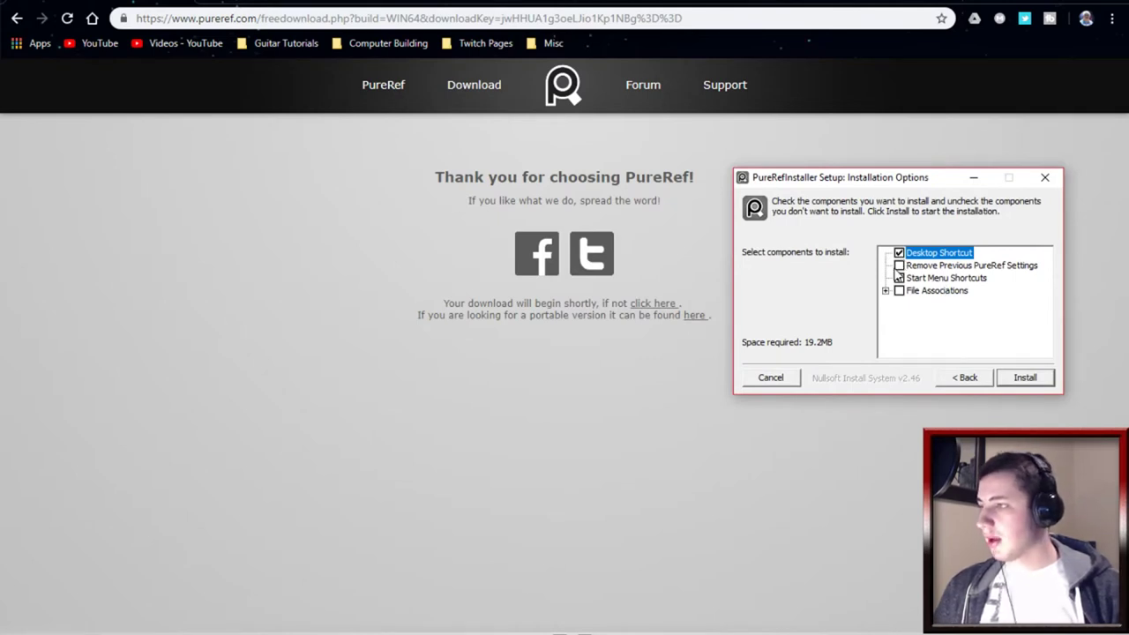
{"action": "left_click", "coordinate": [885, 290]}
{"action": "scroll", "coordinate": [909, 295], "scroll_direction": "down", "scroll_amount": 3}
{"action": "scroll", "coordinate": [908, 296], "scroll_direction": "up", "scroll_amount": 3}
{"action": "scroll", "coordinate": [910, 300], "scroll_direction": "down", "scroll_amount": 2}
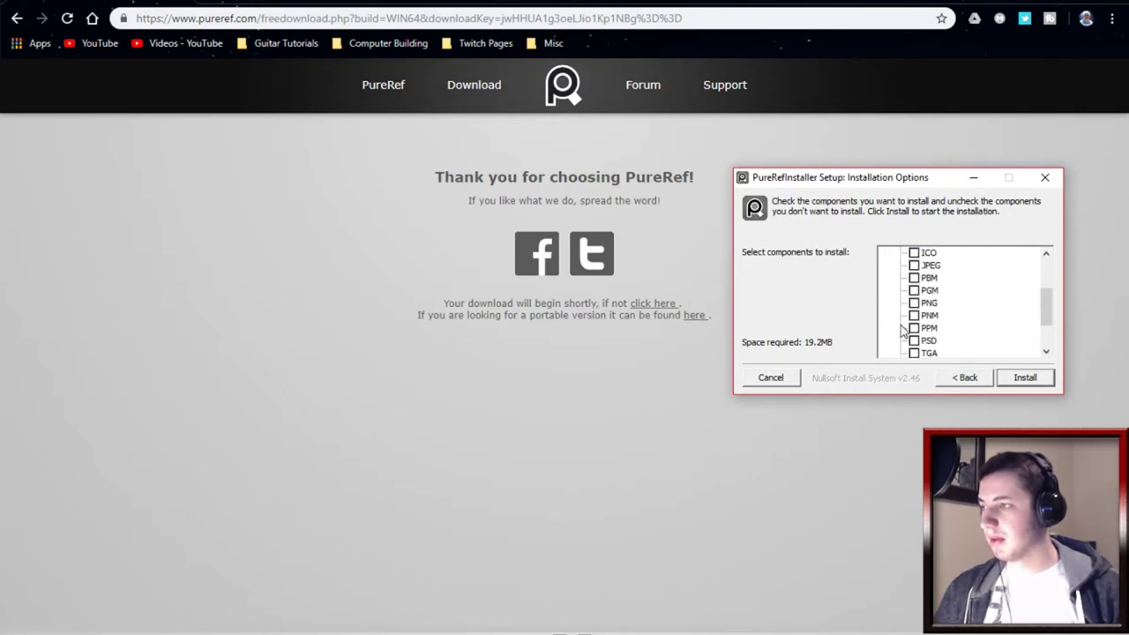
{"action": "scroll", "coordinate": [913, 302], "scroll_direction": "down", "scroll_amount": 2}
{"action": "scroll", "coordinate": [914, 302], "scroll_direction": "up", "scroll_amount": 5}
{"action": "left_click", "coordinate": [887, 278]}
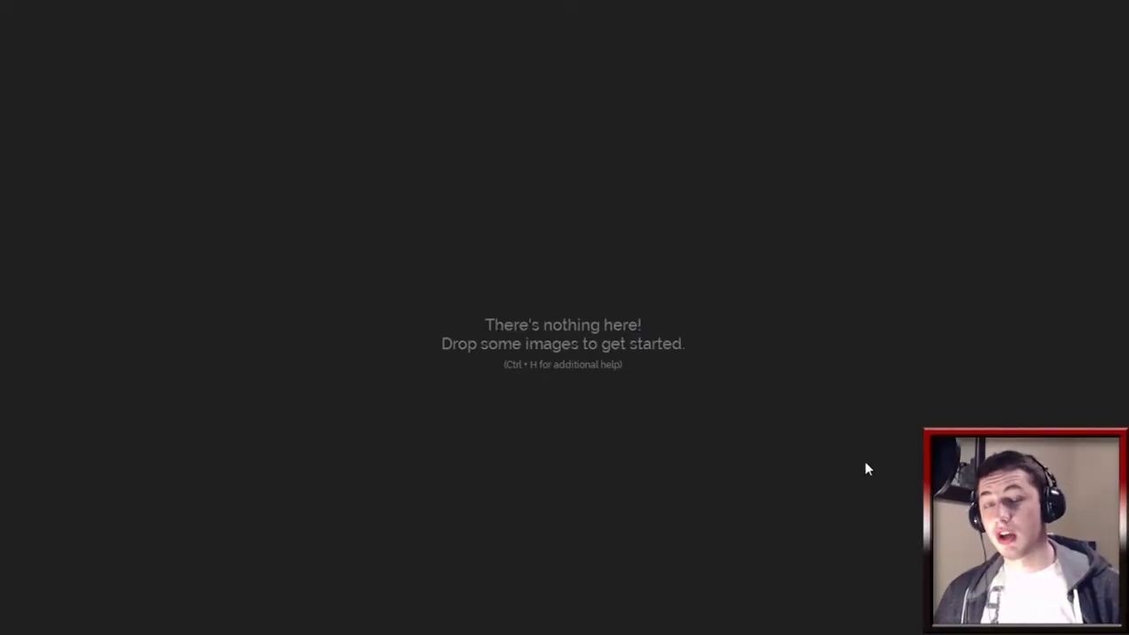
Step: Shrink the empty PureRef window and place it near the middle of the desktop
{"action": "left_click_drag", "start_coordinate": [864, 468], "coordinate": [747, 246]}
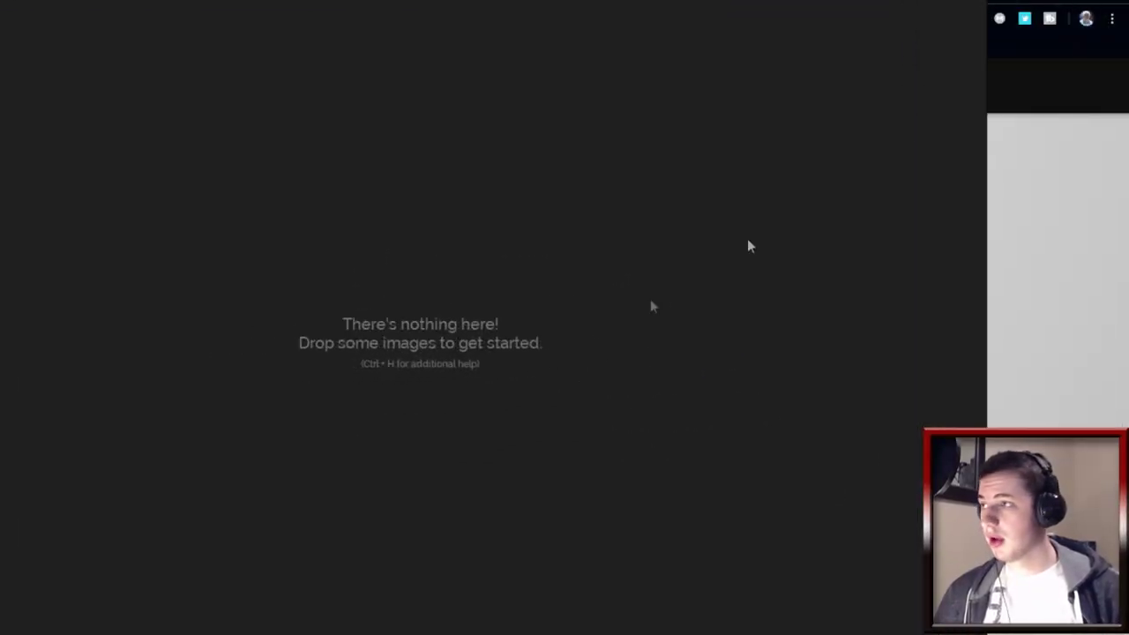
{"action": "left_click_drag", "start_coordinate": [986, 126], "coordinate": [665, 153]}
{"action": "left_click_drag", "start_coordinate": [666, 2], "coordinate": [782, 134]}
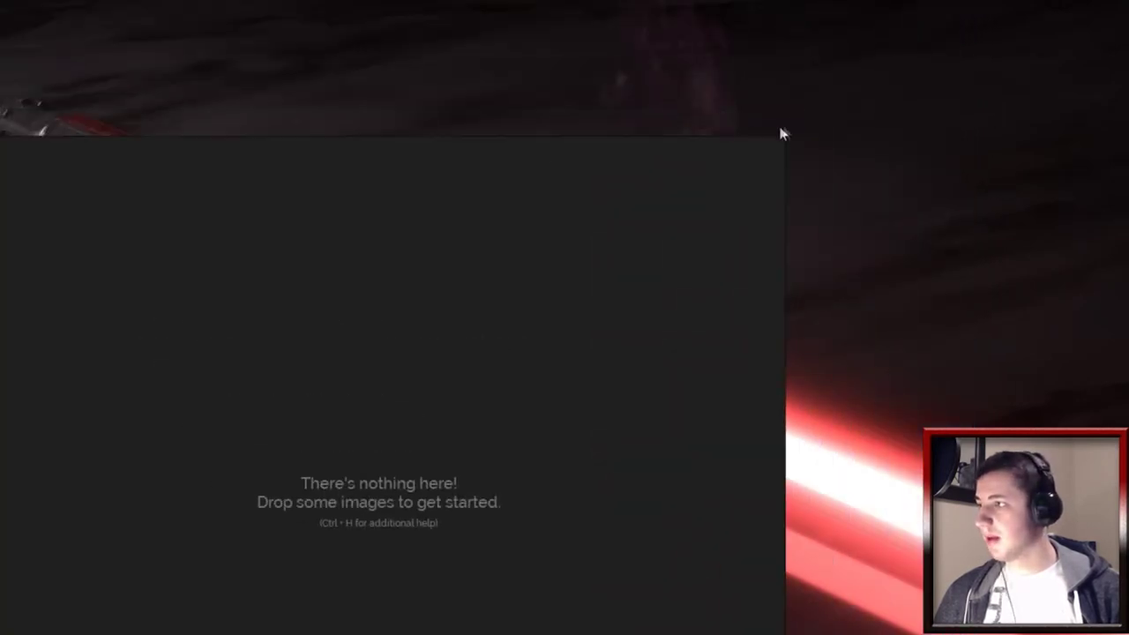
{"action": "left_click_drag", "start_coordinate": [700, 138], "coordinate": [671, 327]}
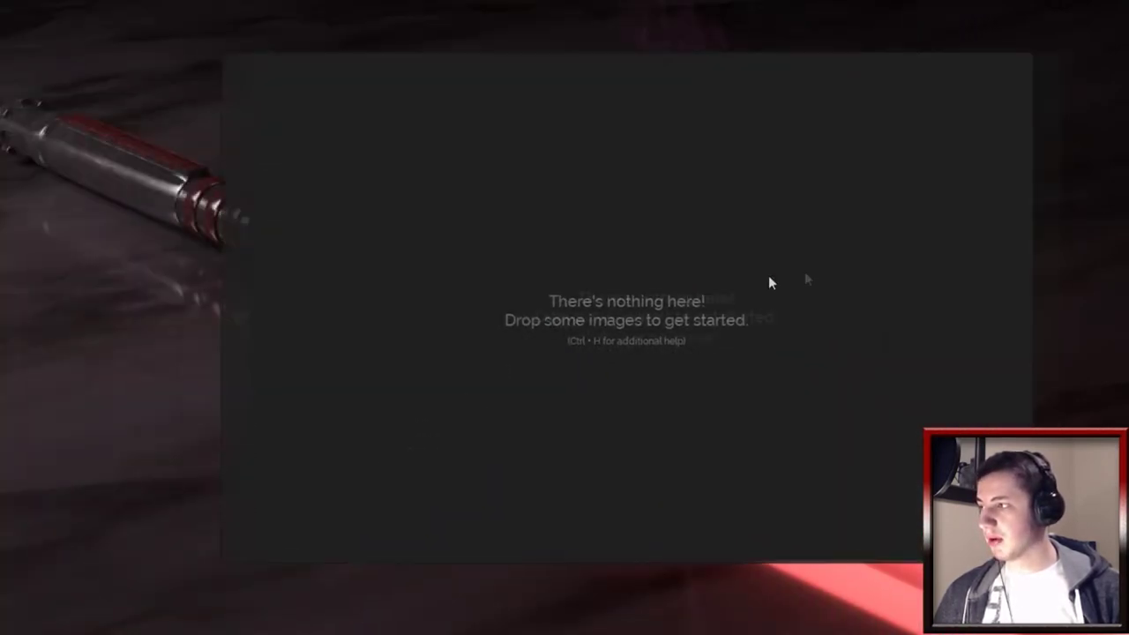
{"action": "left_click_drag", "start_coordinate": [768, 275], "coordinate": [660, 263]}
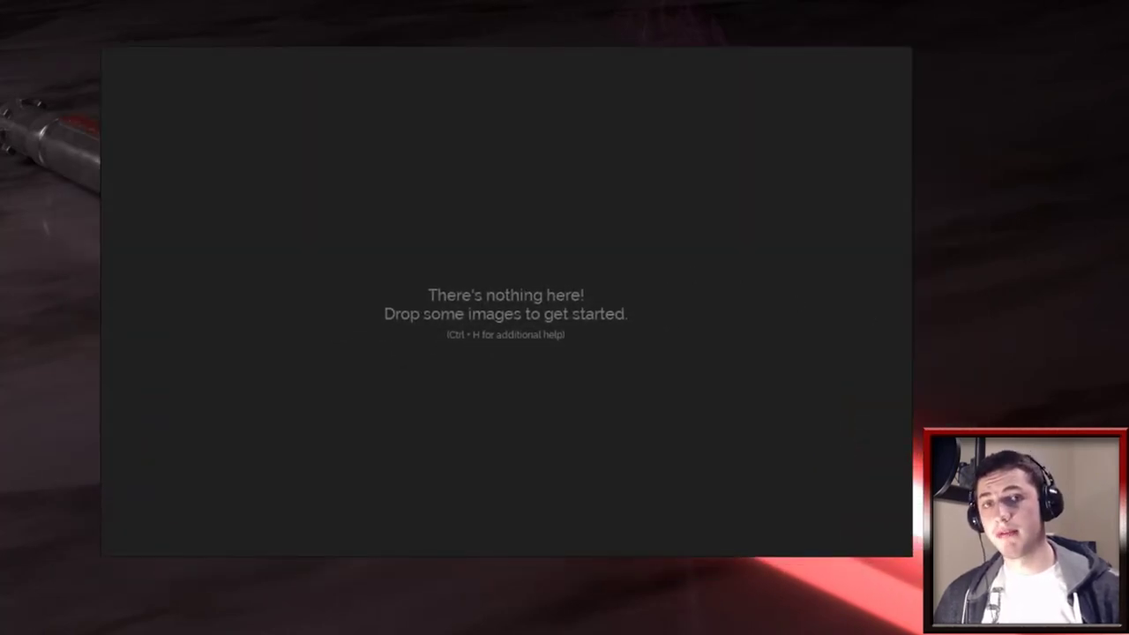
Step: Load Red Dragon 1.jpg, Red Dragon 2.jpg and Red Dragon 3.jpg from the Dragon Images folder onto the canvas, then clear the selection
{"action": "right_click", "coordinate": [574, 298]}
{"action": "mouse_move", "coordinate": [691, 565]}
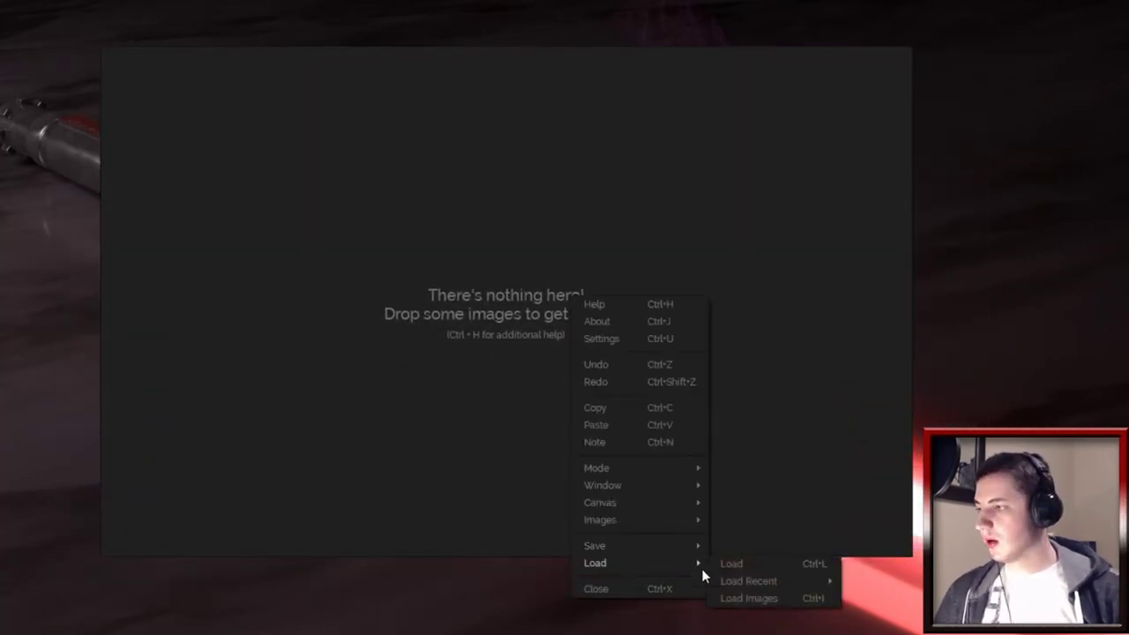
{"action": "left_click", "coordinate": [764, 600]}
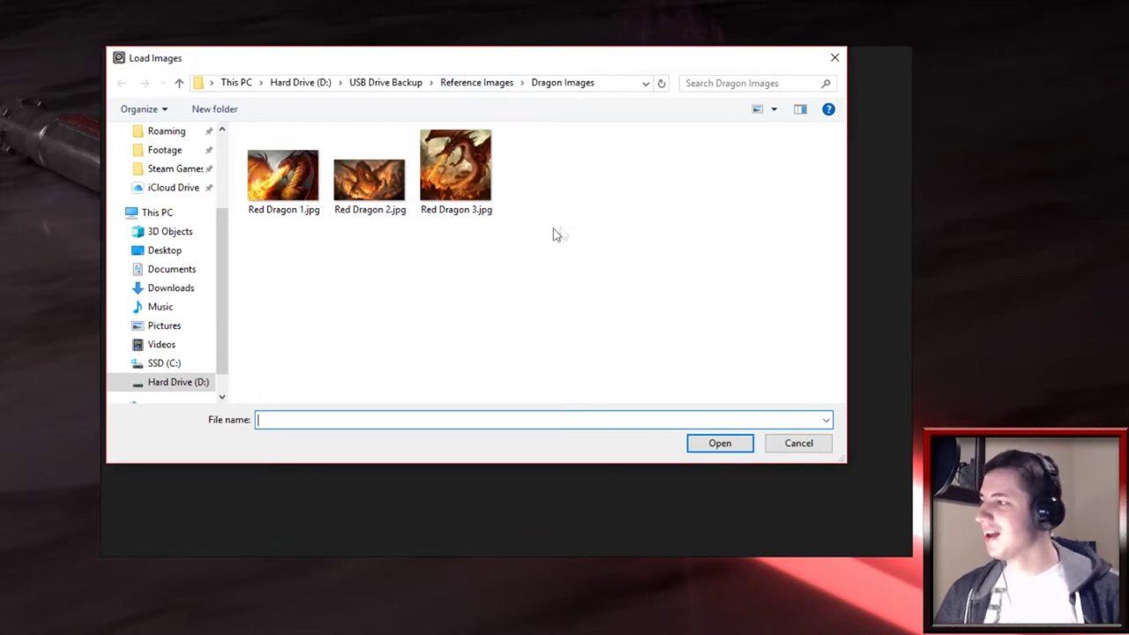
{"action": "left_click_drag", "start_coordinate": [625, 239], "coordinate": [324, 190]}
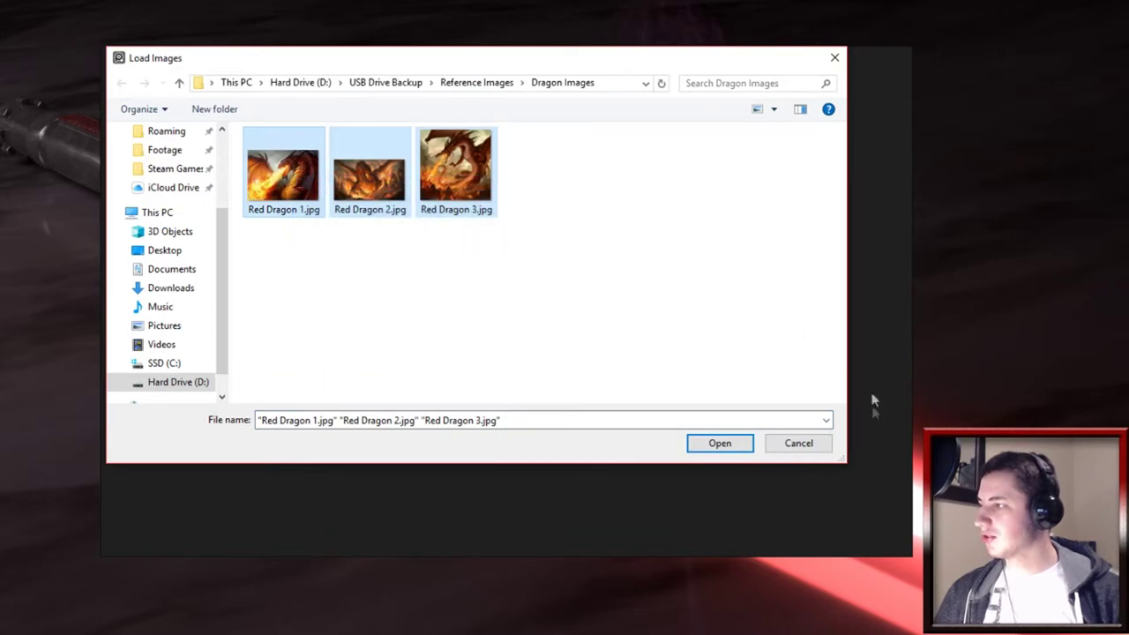
{"action": "left_click", "coordinate": [720, 444]}
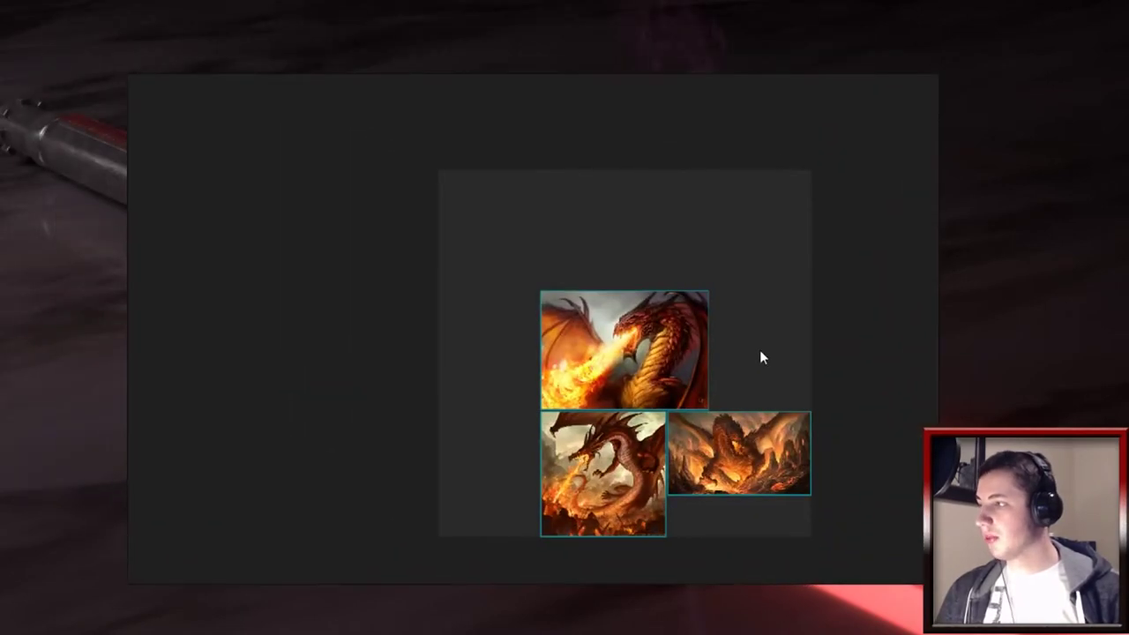
{"action": "left_click", "coordinate": [754, 351]}
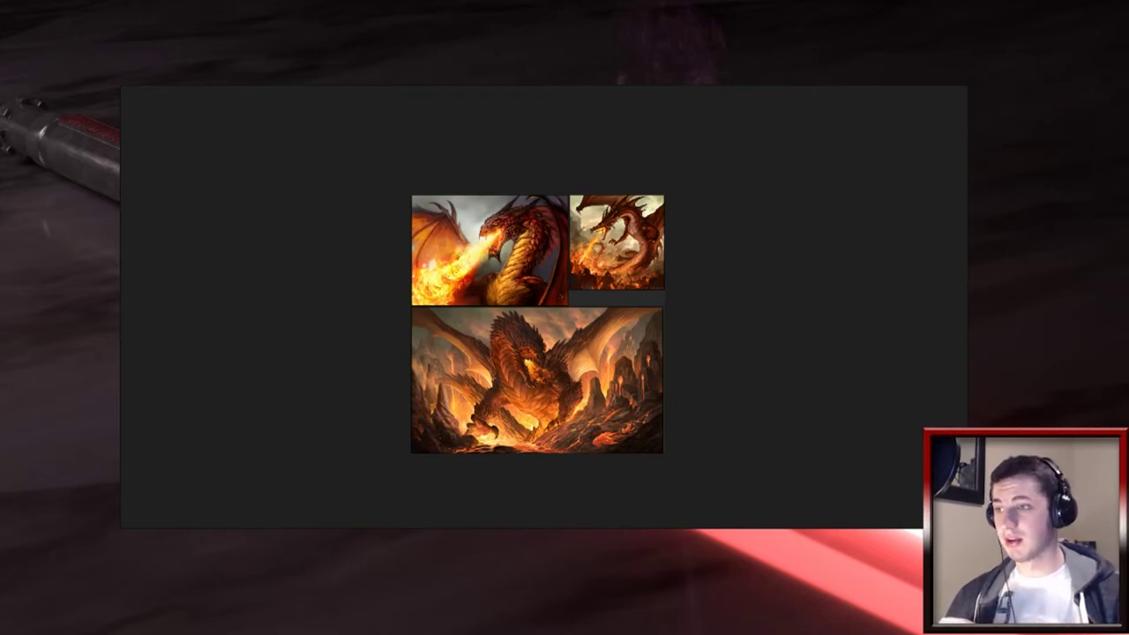
Step: Spread the dragon images apart, with Red Dragon 2 beside Red Dragon 1 above Red Dragon 3, and focus Red Dragon 3
{"action": "left_click_drag", "start_coordinate": [1041, 256], "coordinate": [464, 211]}
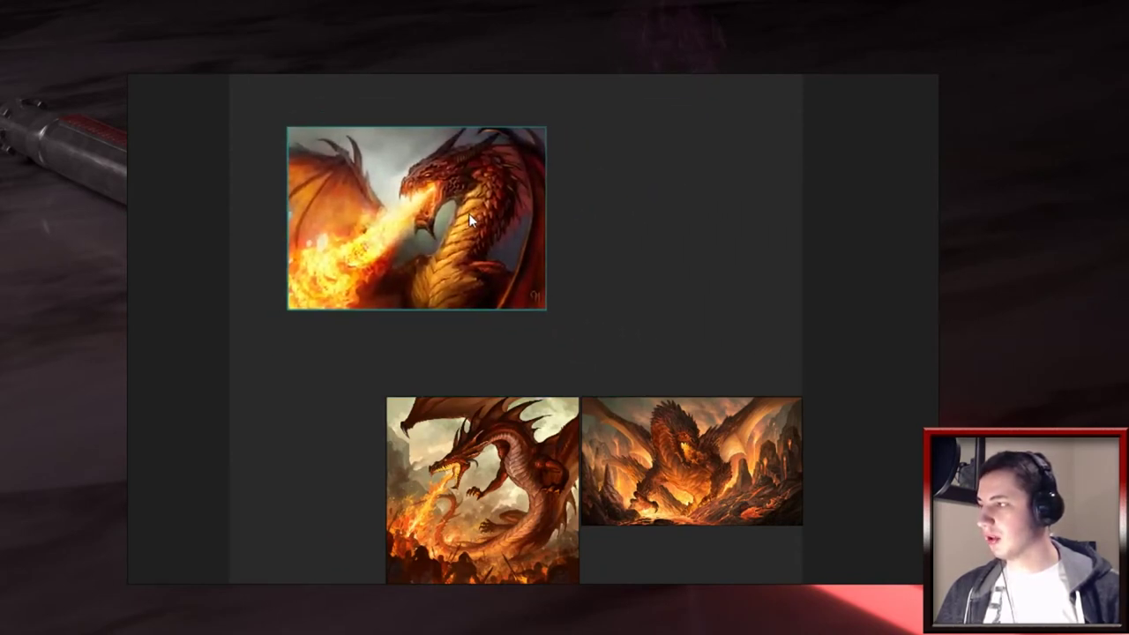
{"action": "left_click_drag", "start_coordinate": [706, 452], "coordinate": [692, 258]}
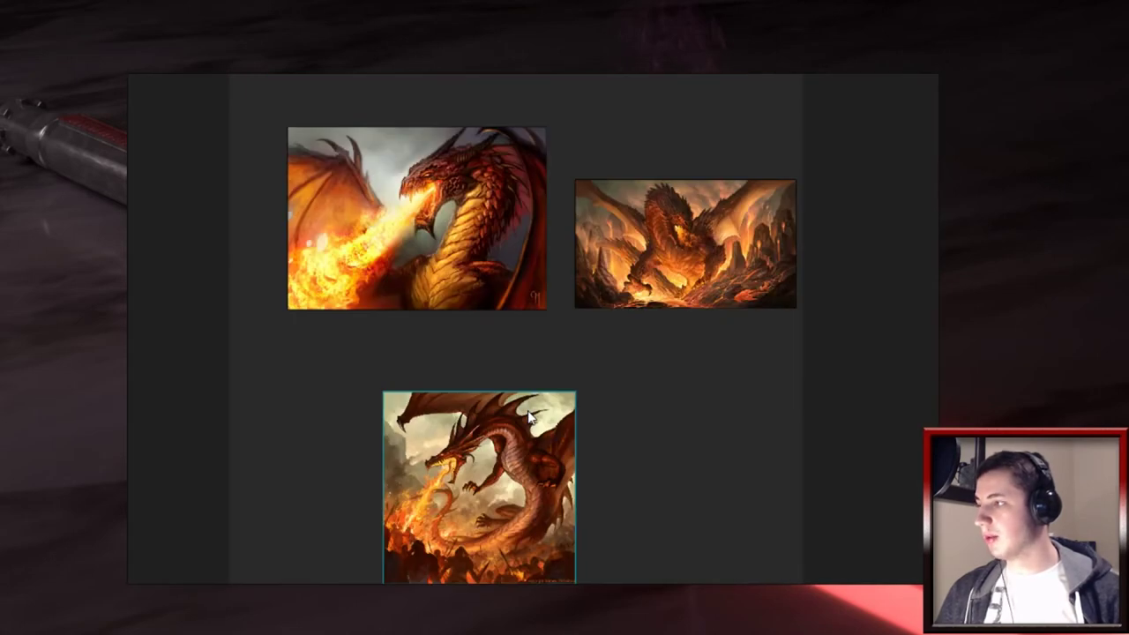
{"action": "left_click", "coordinate": [514, 468]}
{"action": "left_click", "coordinate": [513, 465]}
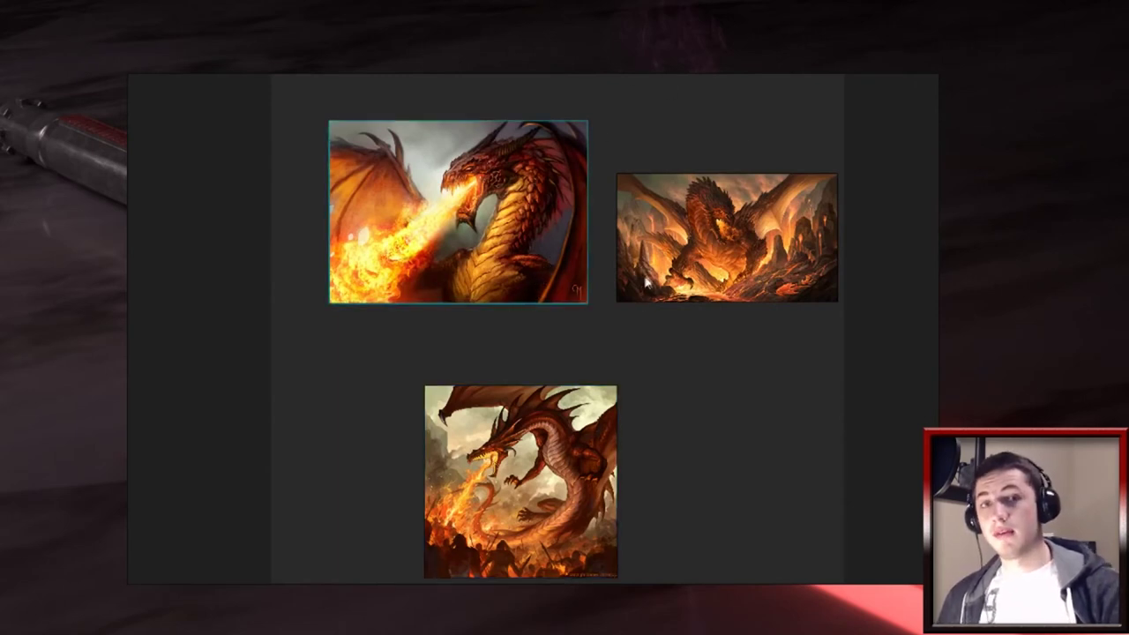
Step: Open the help's list of basic controls, follow it to the keybinder, and examine the Actions key bindings
{"action": "right_click", "coordinate": [690, 361]}
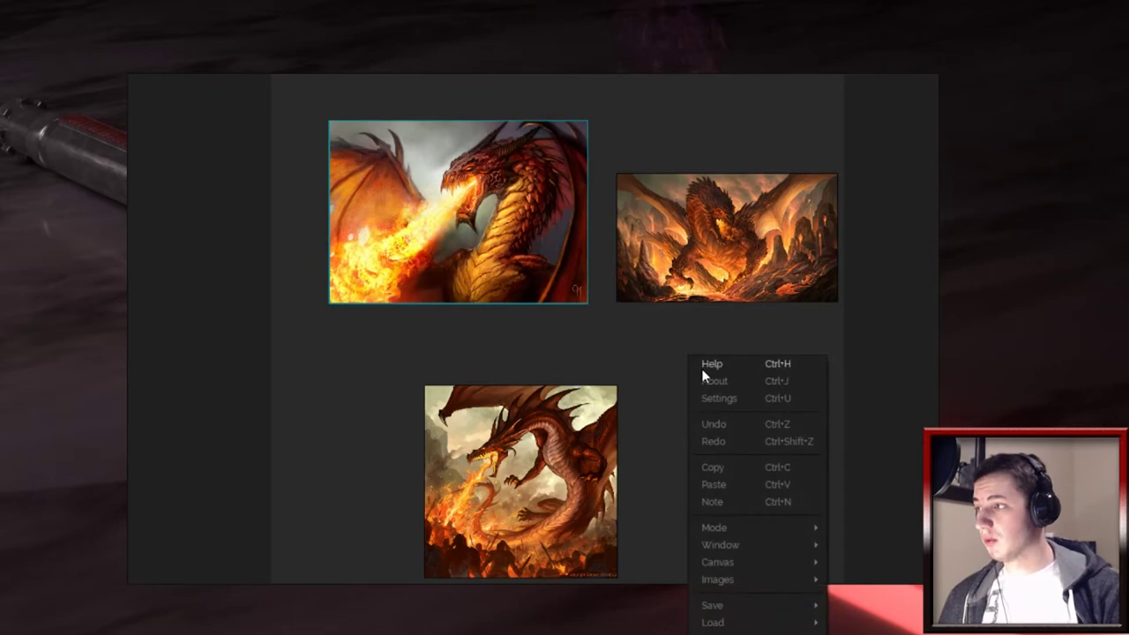
{"action": "left_click", "coordinate": [715, 366]}
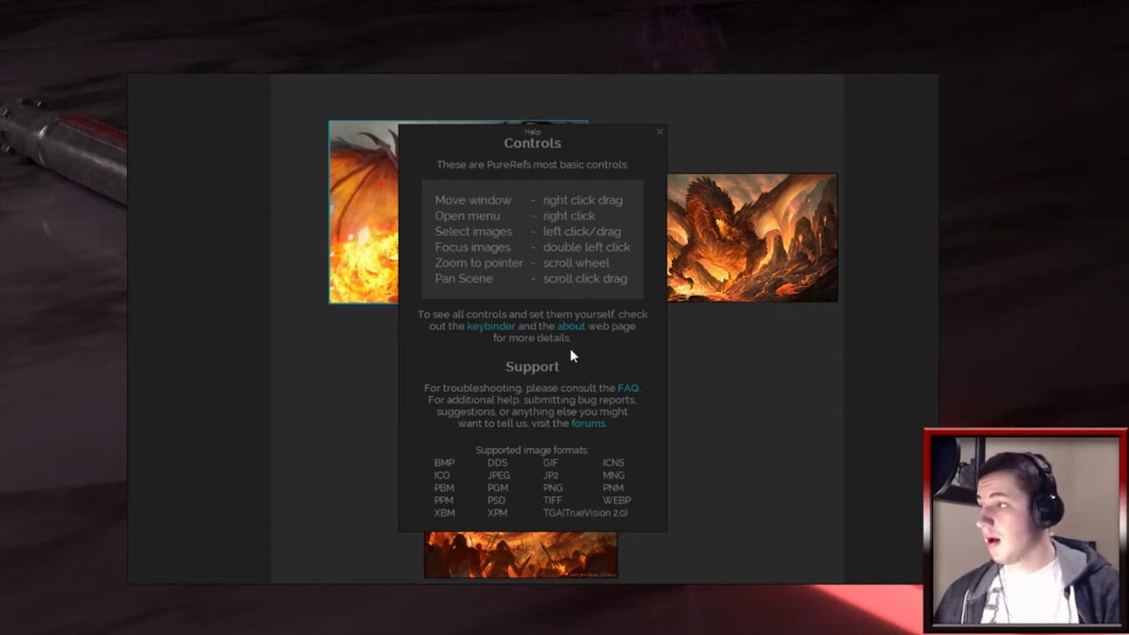
{"action": "left_click", "coordinate": [507, 326]}
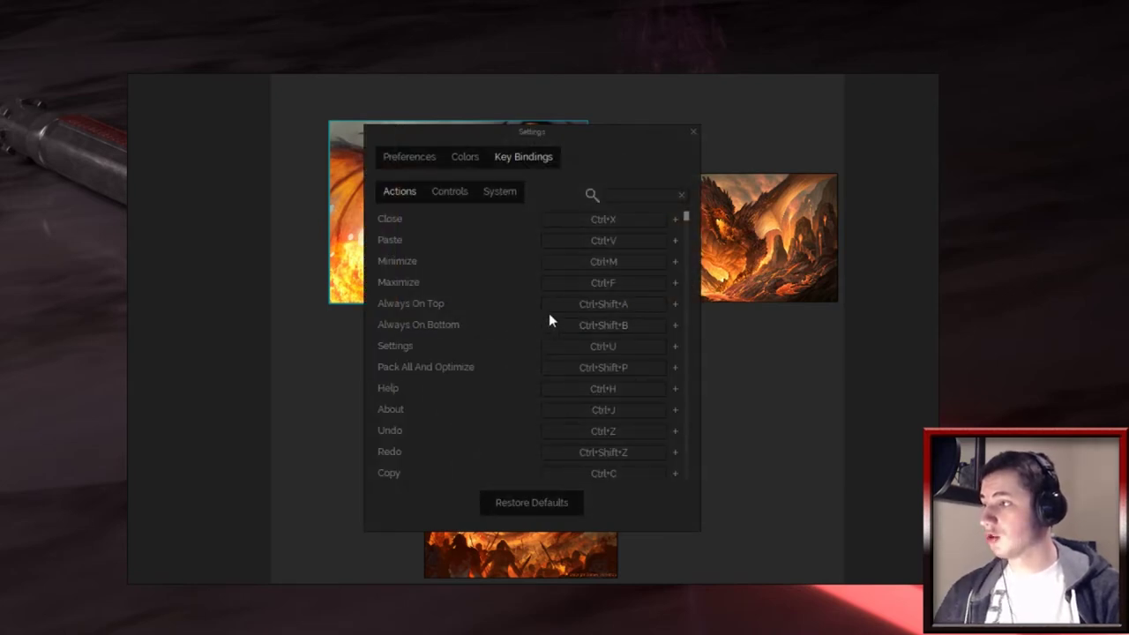
{"action": "scroll", "coordinate": [582, 318], "scroll_direction": "down", "scroll_amount": 5}
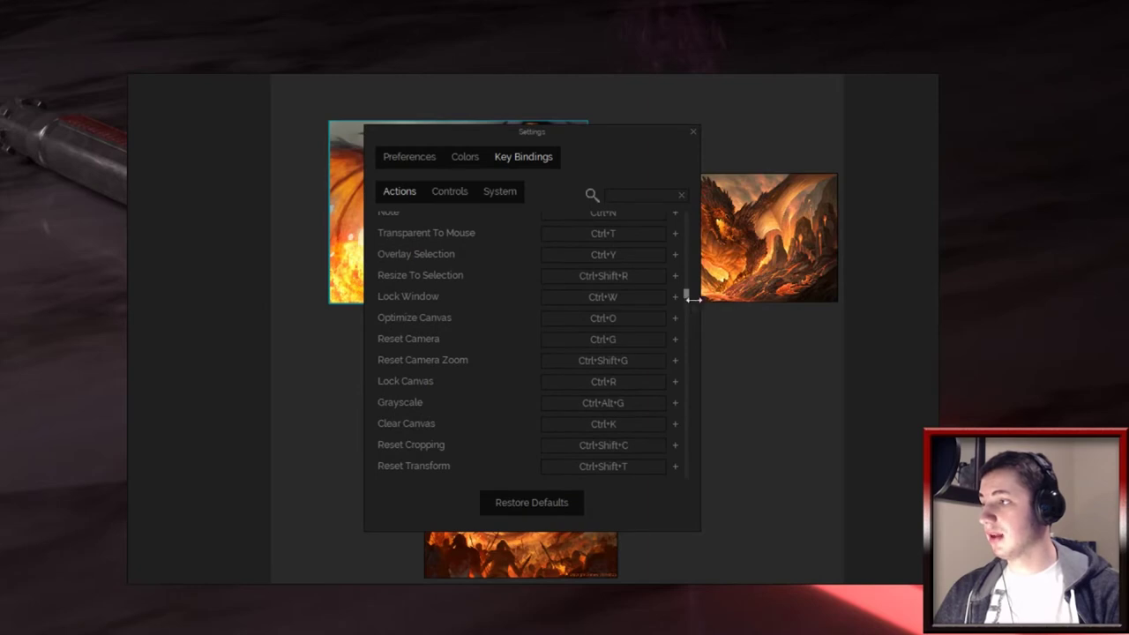
{"action": "left_click_drag", "start_coordinate": [685, 295], "coordinate": [690, 209]}
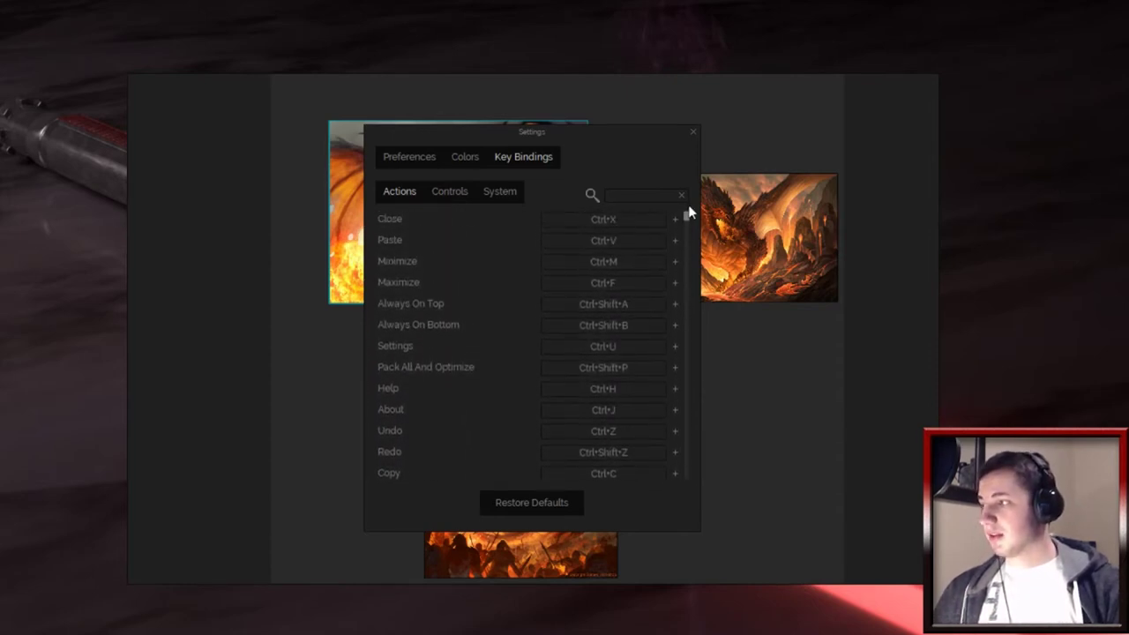
Step: Examine the Controls and System key bindings, including Scale, Rotate and Flip, and close the settings and help
{"action": "key", "text": "ctrl+Tab"}
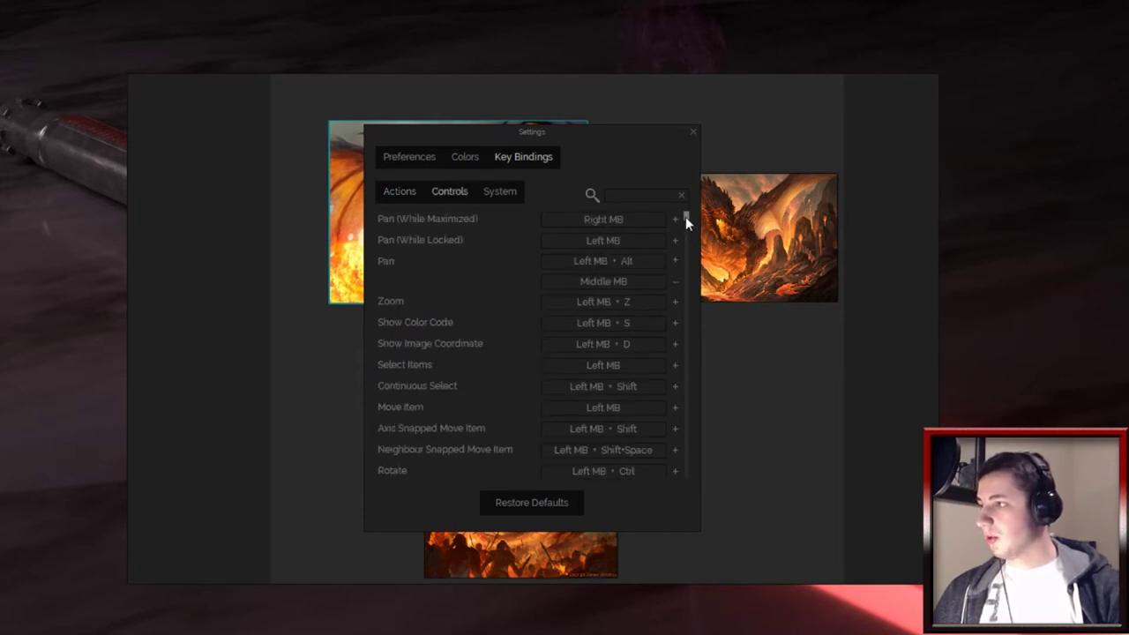
{"action": "left_click_drag", "start_coordinate": [685, 217], "coordinate": [715, 353]}
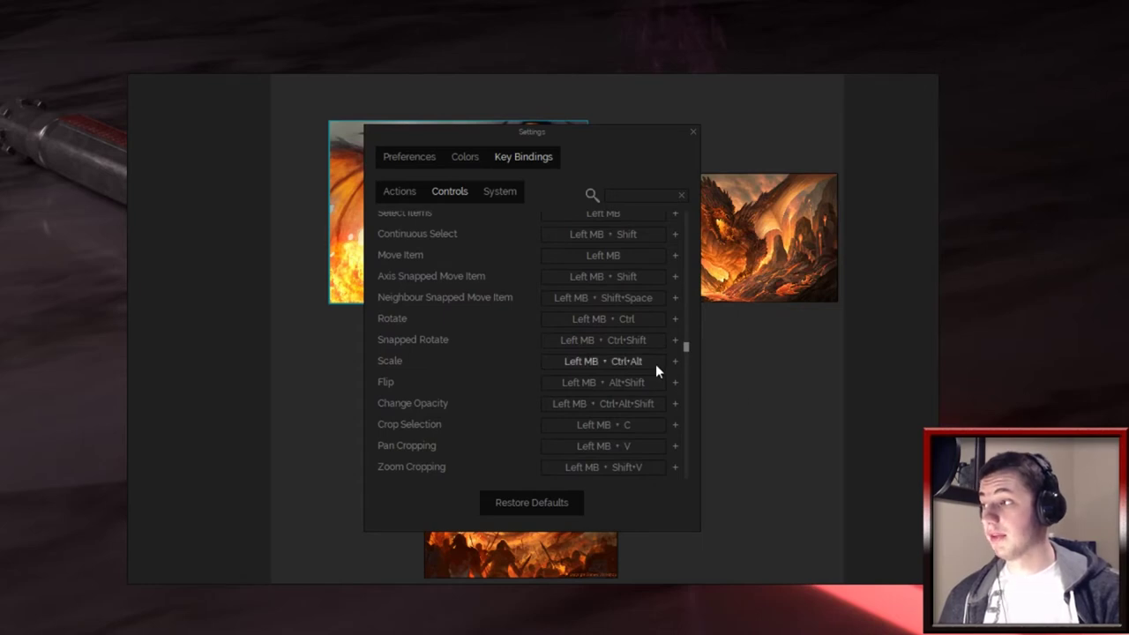
{"action": "scroll", "coordinate": [655, 370], "scroll_direction": "up", "scroll_amount": 1}
{"action": "left_click", "coordinate": [500, 191]}
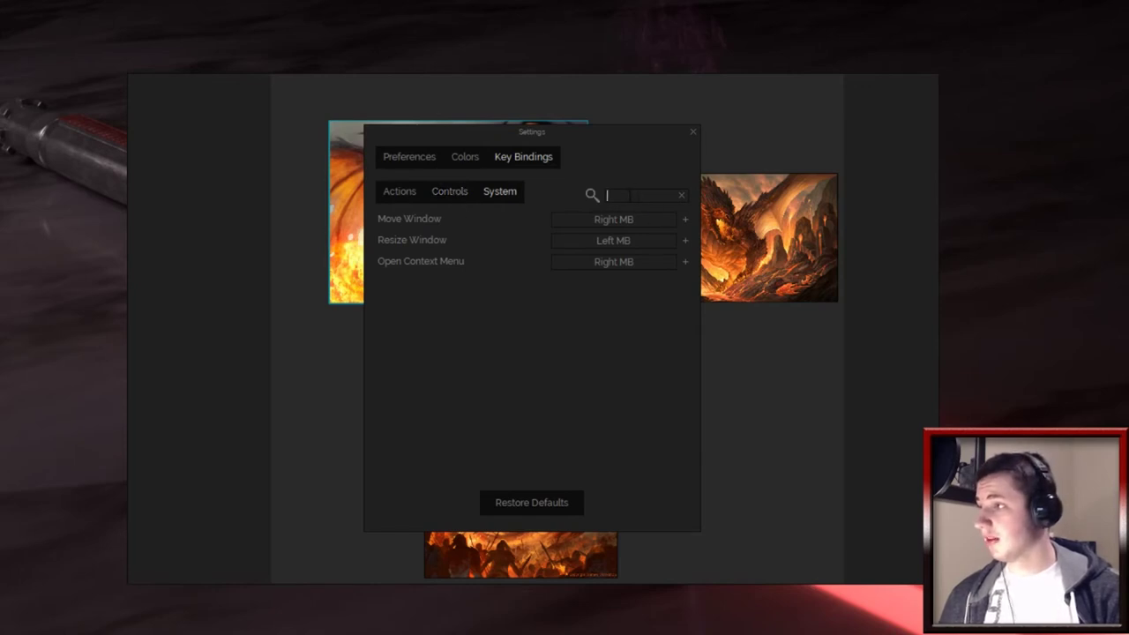
{"action": "left_click", "coordinate": [430, 190]}
{"action": "scroll", "coordinate": [463, 385], "scroll_direction": "down", "scroll_amount": 3}
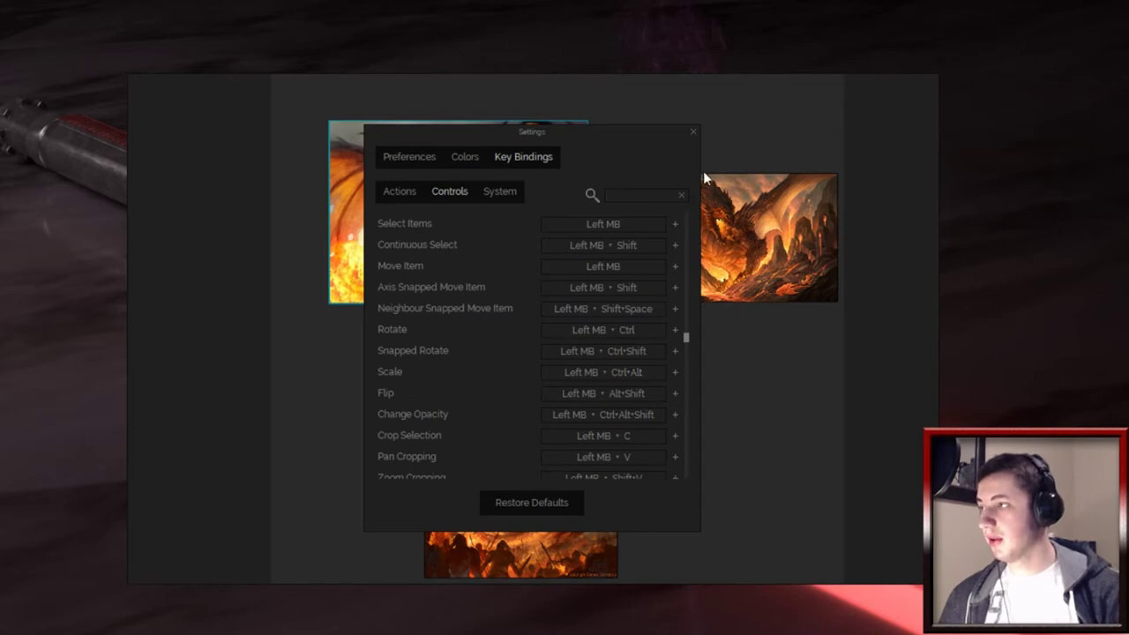
{"action": "left_click", "coordinate": [694, 132]}
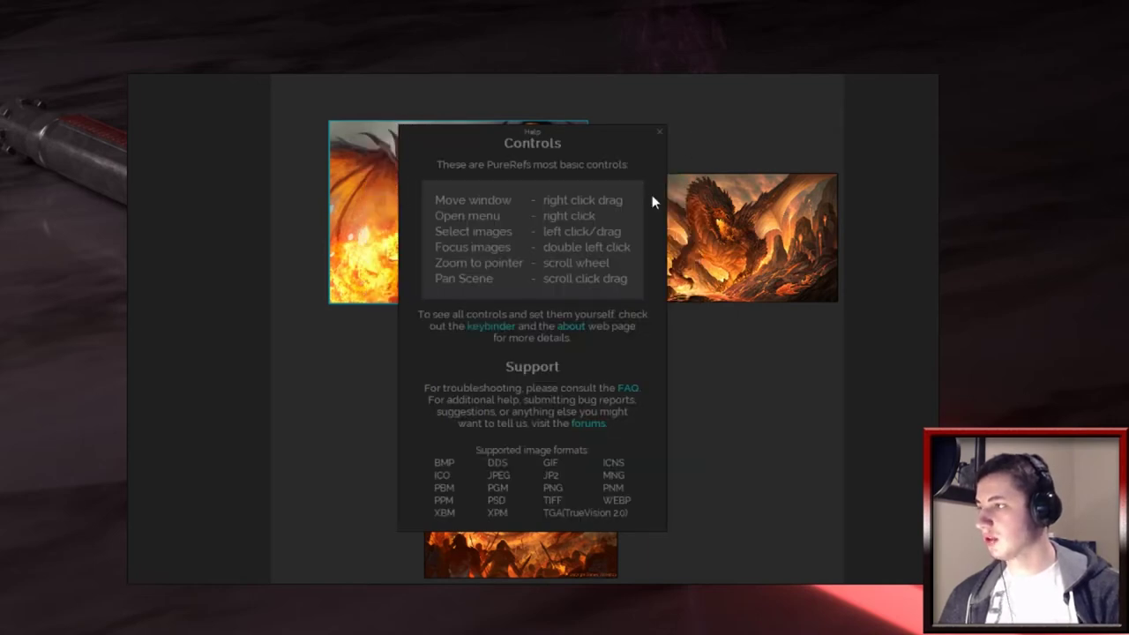
{"action": "left_click", "coordinate": [659, 134]}
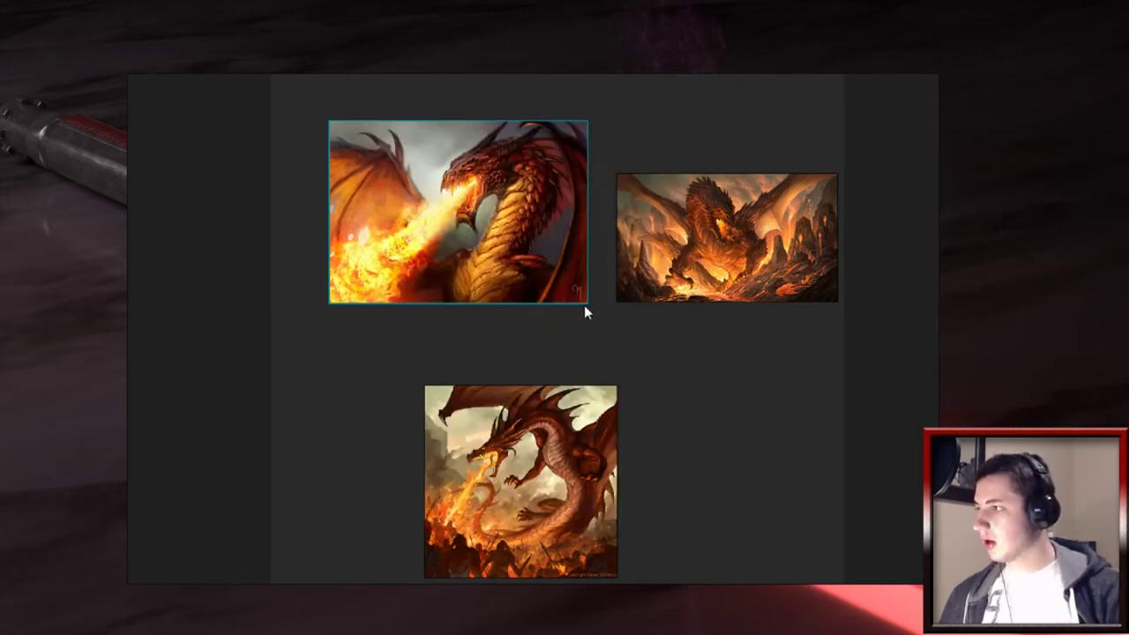
Step: Scale up the Red Dragon 1 image until its edge meets the Red Dragon 2 image
{"action": "left_click_drag", "start_coordinate": [571, 292], "coordinate": [600, 298]}
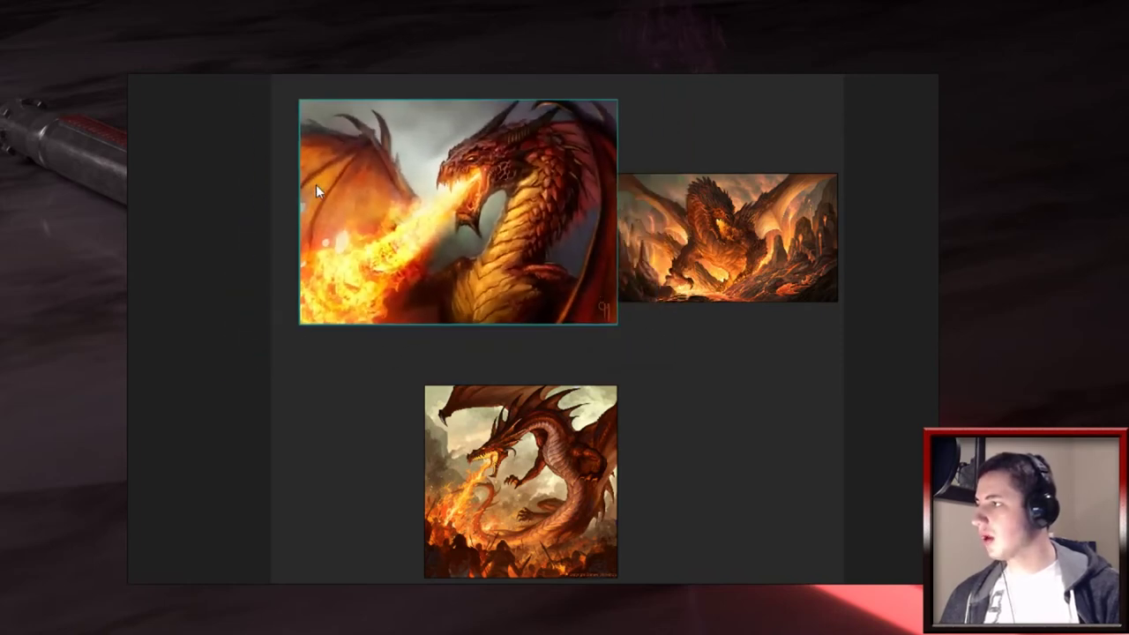
Step: Look up the Crop Selection binding among the Controls key bindings and close the settings
{"action": "right_click", "coordinate": [661, 350]}
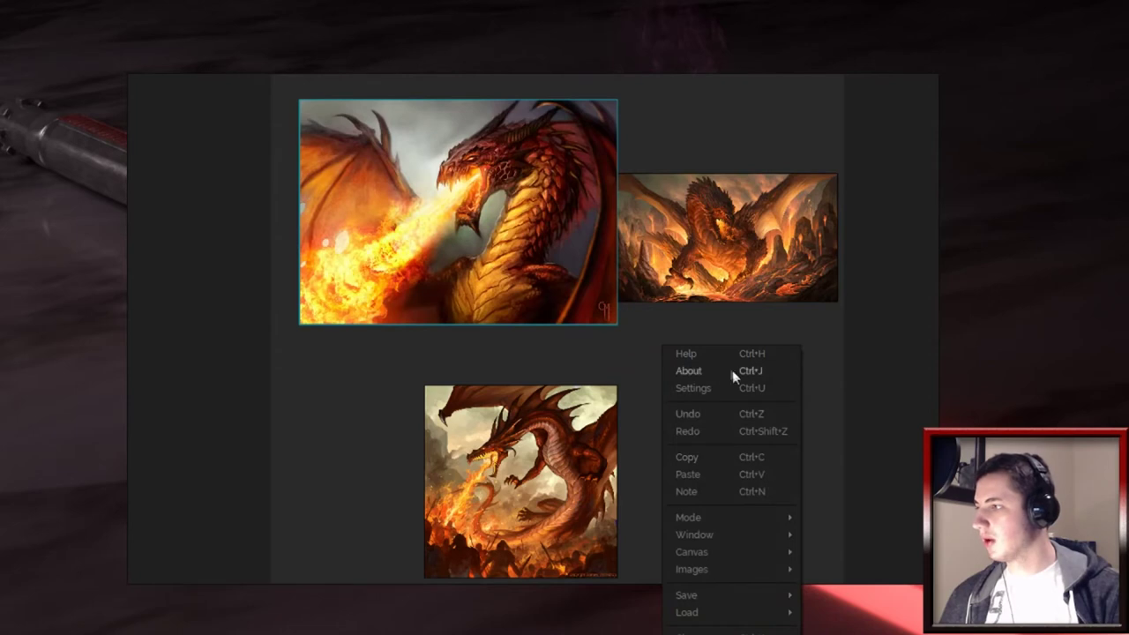
{"action": "left_click", "coordinate": [716, 386]}
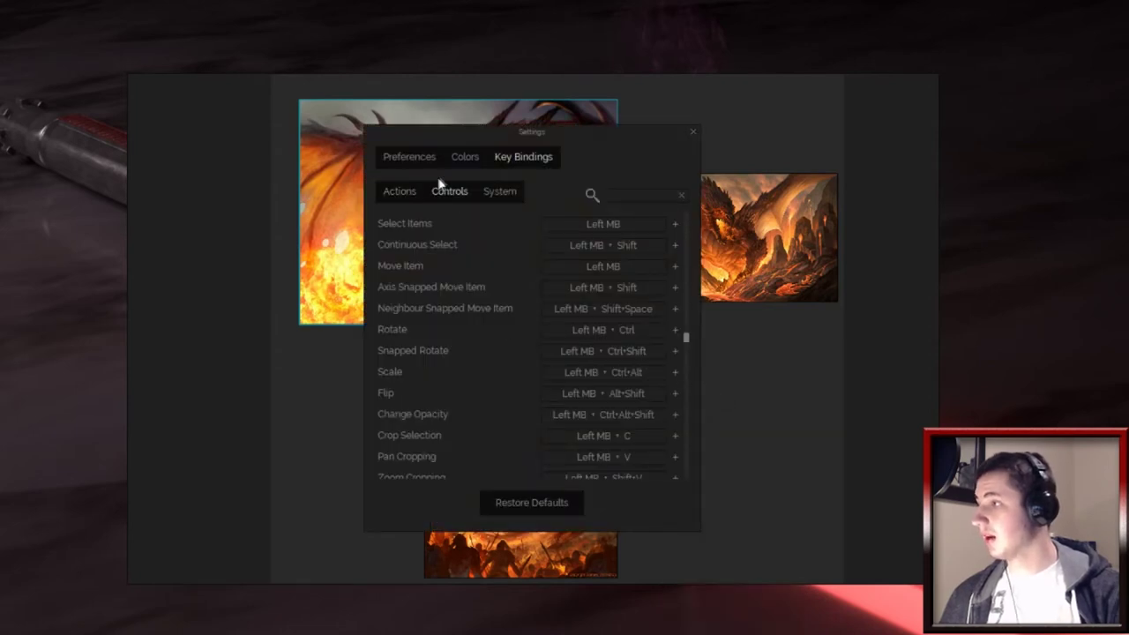
{"action": "scroll", "coordinate": [393, 379], "scroll_direction": "down", "scroll_amount": 2}
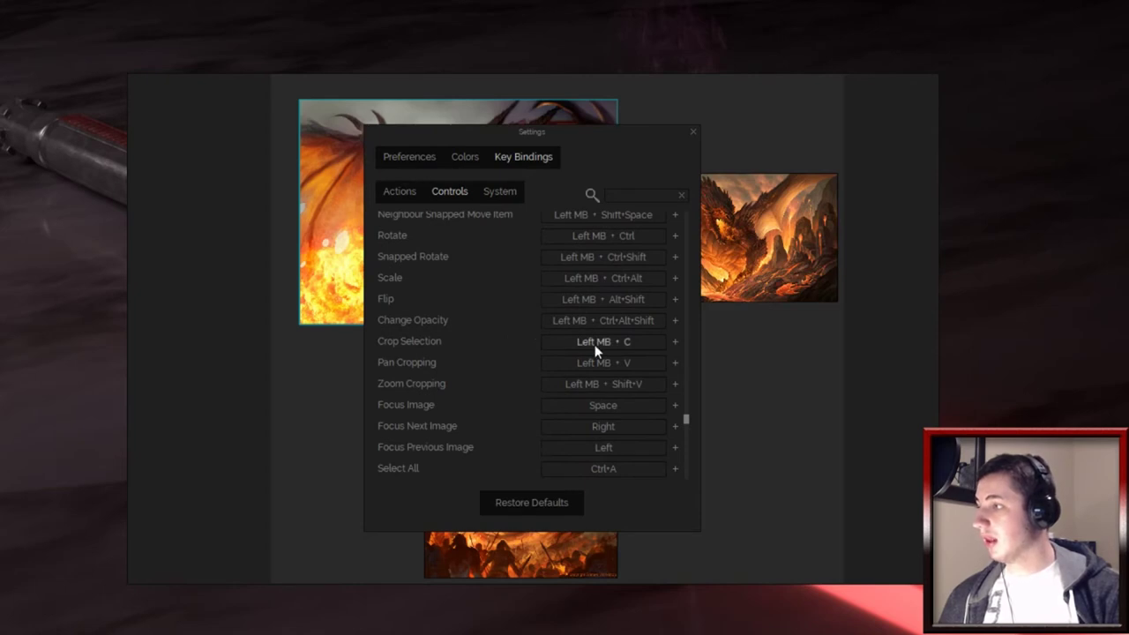
{"action": "left_click", "coordinate": [691, 132]}
Step: Try cropping the Red Dragon 1 image to the dragon's head and neck, and undo the last two changes
{"action": "left_click_drag", "start_coordinate": [411, 93], "coordinate": [628, 339]}
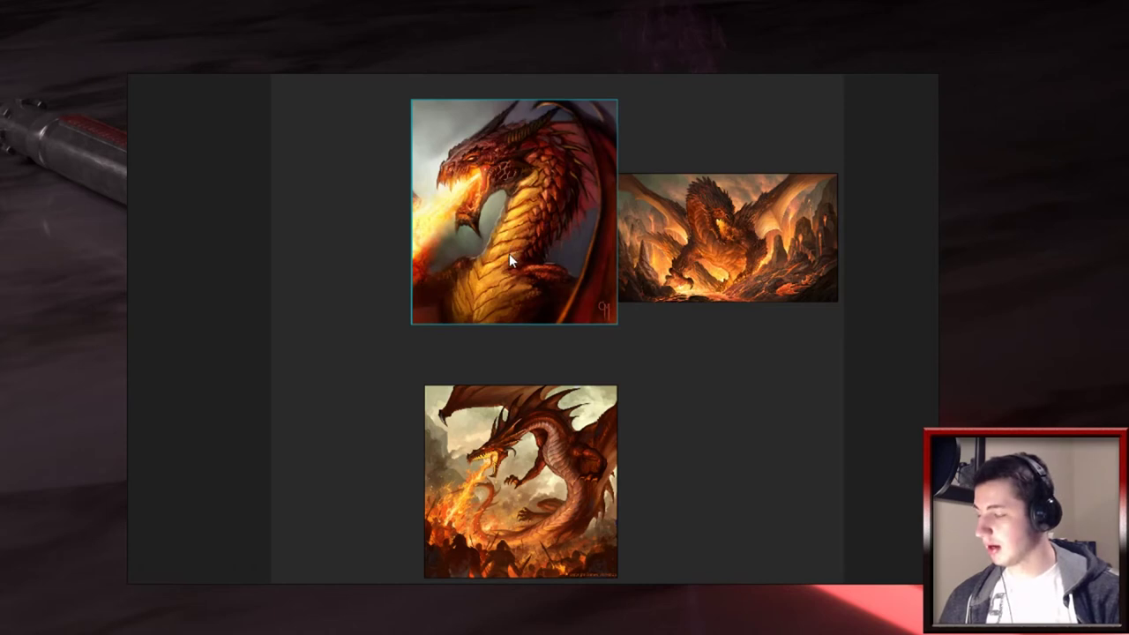
{"action": "key", "text": "ctrl+z"}
{"action": "key", "text": "ctrl+z"}
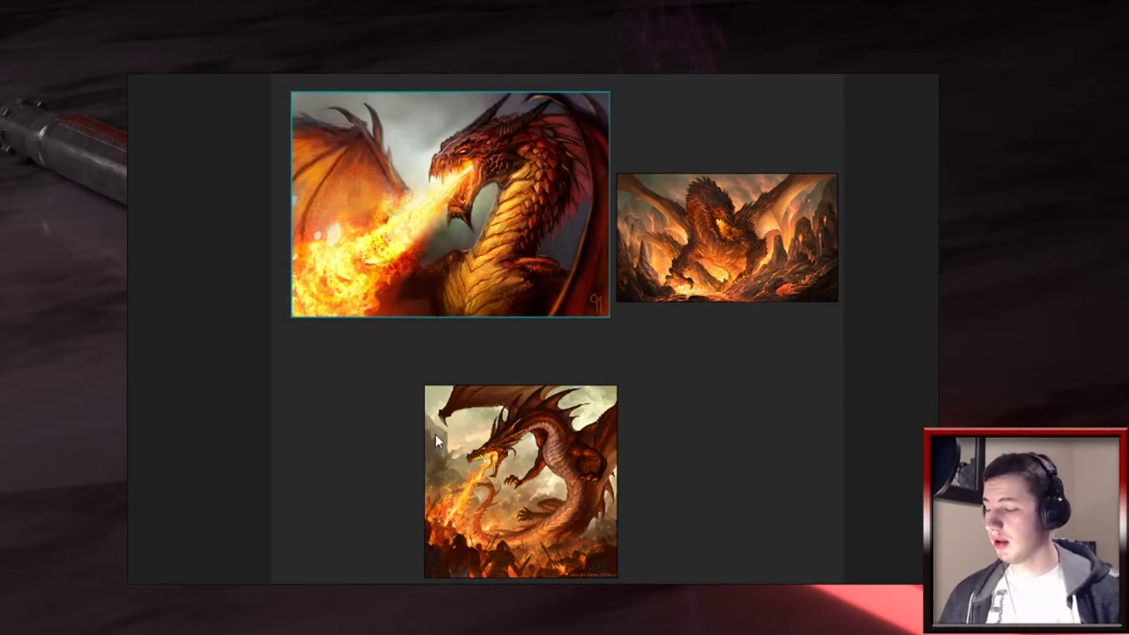
Step: Switch to Overlay Mode, accept the confirmation, and shift the overlaid Red Dragon 1 image slightly down and left
{"action": "key", "text": "ctrl+y"}
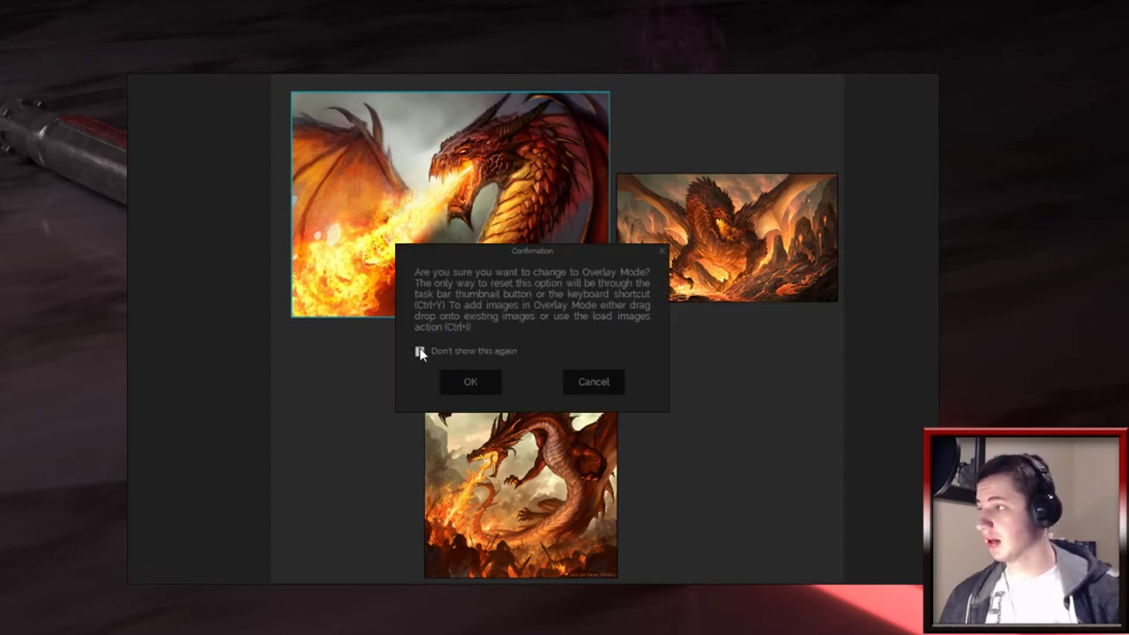
{"action": "left_click", "coordinate": [472, 382]}
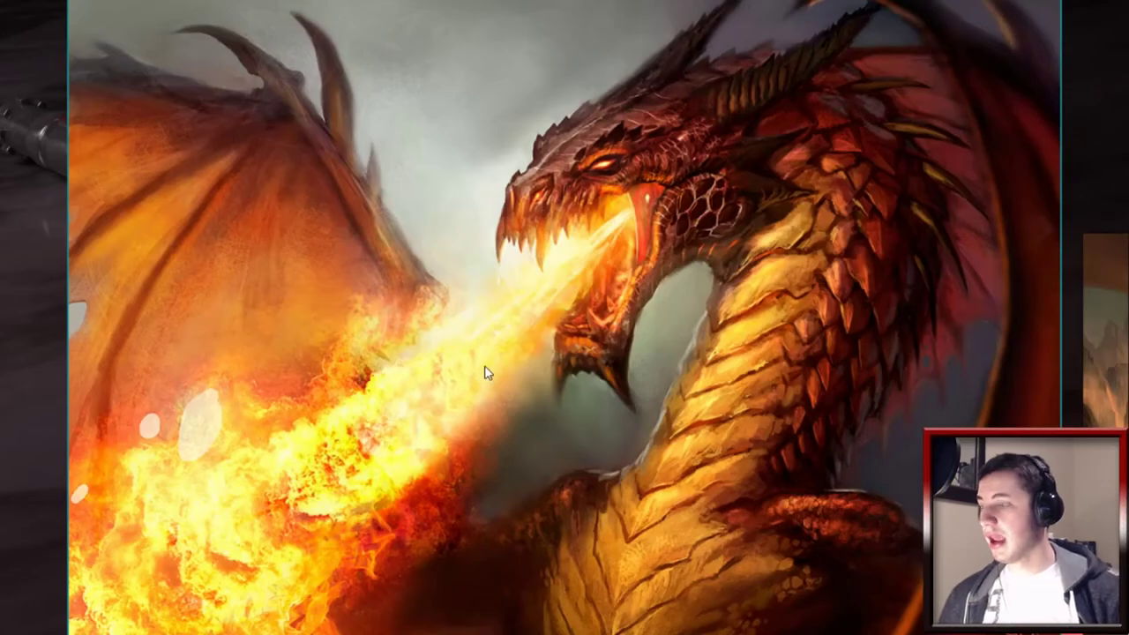
{"action": "mouse_move", "coordinate": [715, 356]}
{"action": "left_mouse_down"}
{"action": "mouse_move", "coordinate": [714, 394]}
{"action": "mouse_move", "coordinate": [761, 319]}
{"action": "mouse_move", "coordinate": [794, 353]}
{"action": "mouse_move", "coordinate": [970, 353]}
{"action": "mouse_move", "coordinate": [575, 405]}
{"action": "mouse_move", "coordinate": [792, 584]}
{"action": "mouse_move", "coordinate": [773, 496]}
{"action": "mouse_move", "coordinate": [659, 458]}
{"action": "mouse_move", "coordinate": [711, 513]}
{"action": "mouse_move", "coordinate": [617, 328]}
{"action": "mouse_move", "coordinate": [728, 435]}
{"action": "mouse_move", "coordinate": [713, 377]}
{"action": "left_mouse_up"}
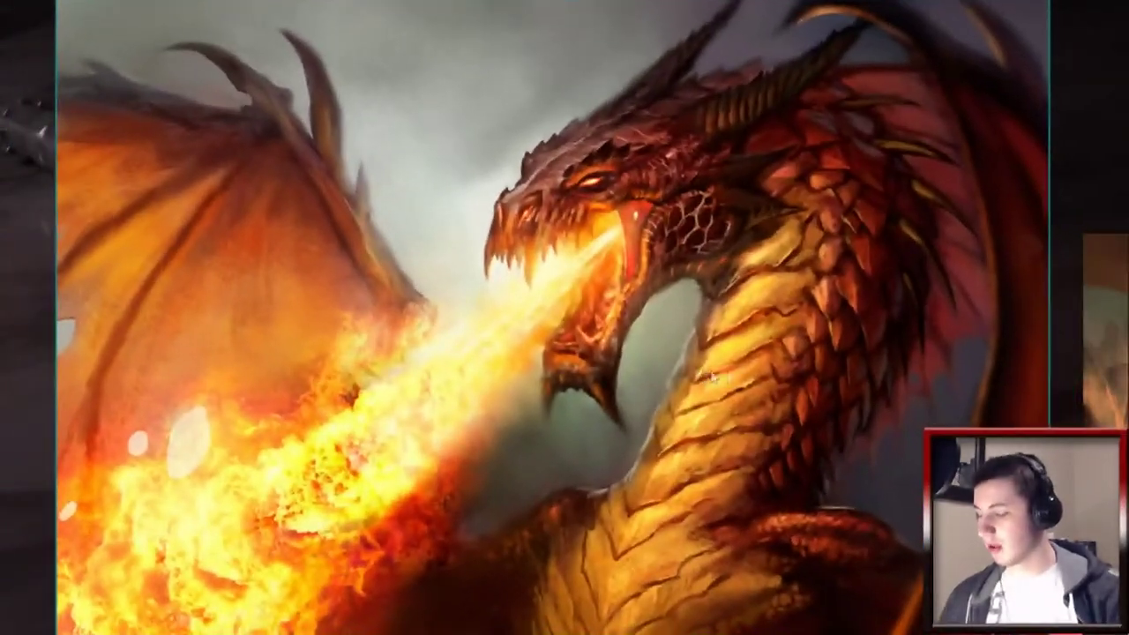
Step: Turn off the Overlay Selection mode and decline switching to it again
{"action": "right_click", "coordinate": [787, 402]}
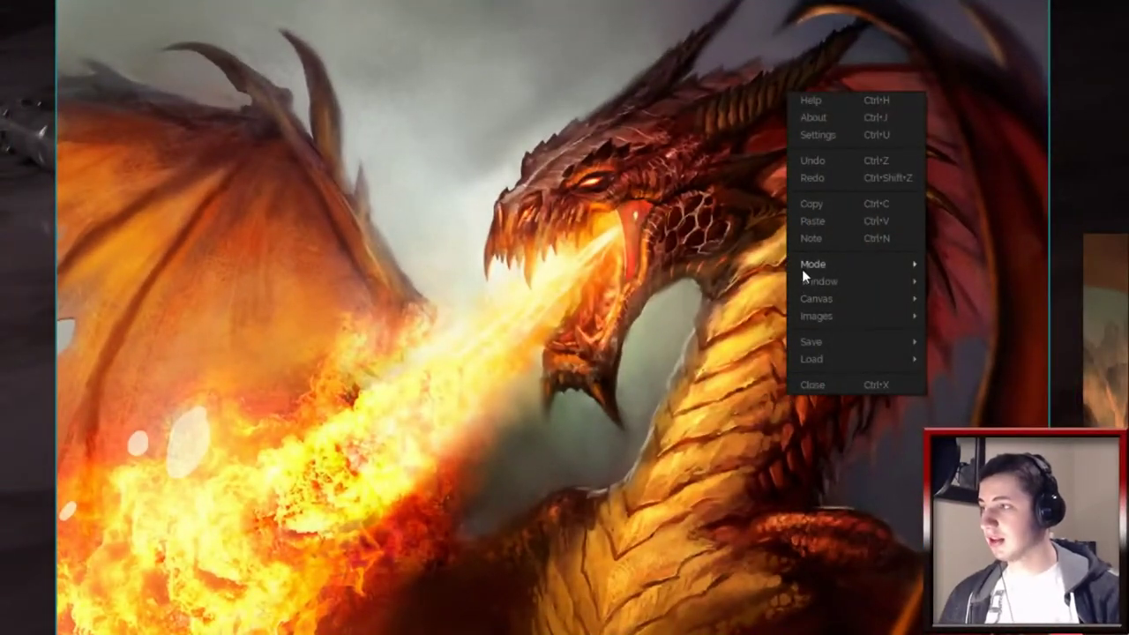
{"action": "mouse_move", "coordinate": [832, 265]}
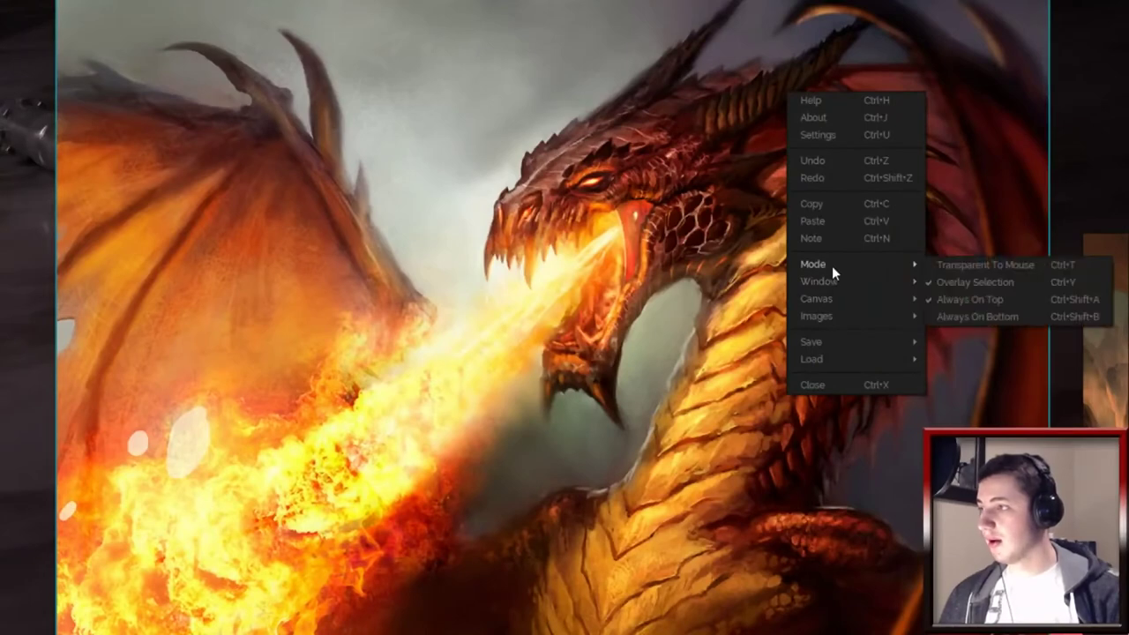
{"action": "left_click", "coordinate": [965, 285]}
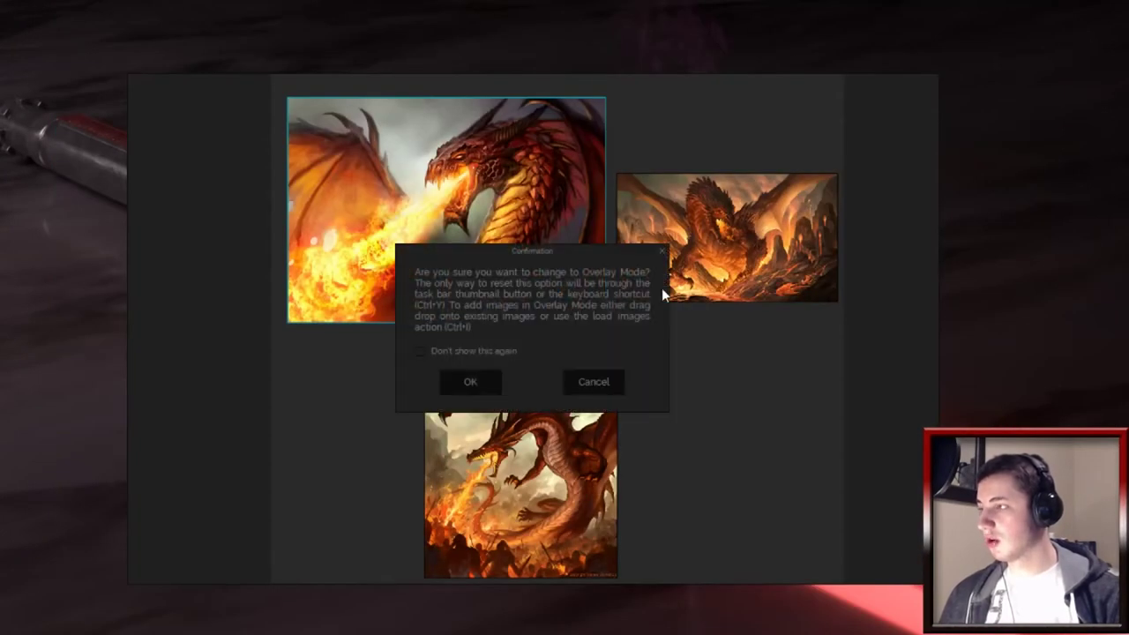
{"action": "left_click", "coordinate": [616, 381]}
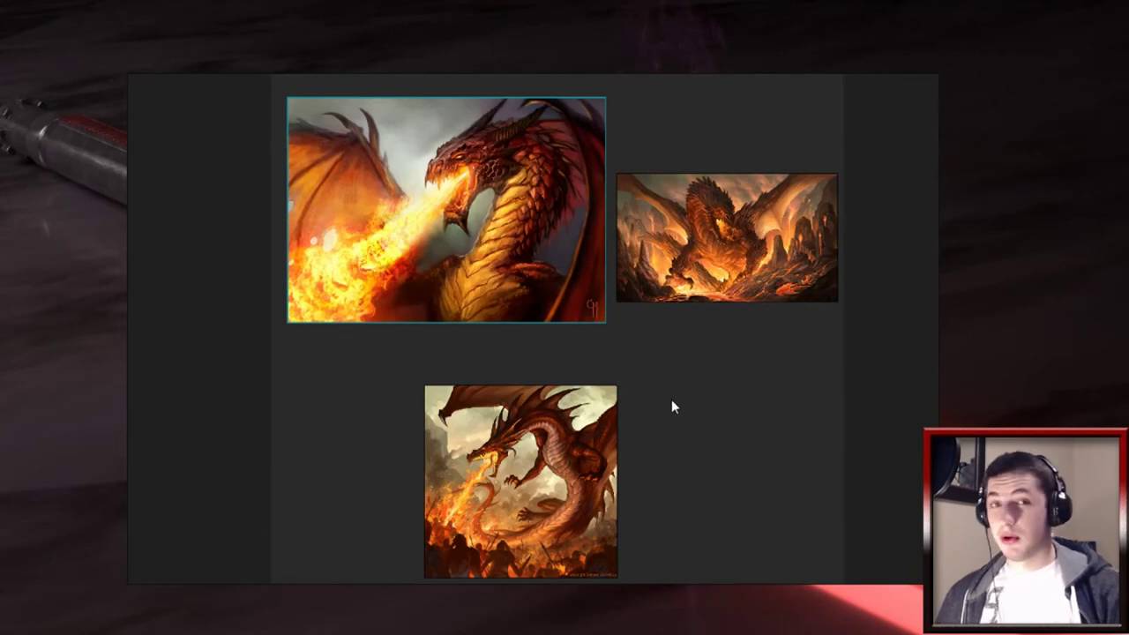
Step: Examine the Actions key bindings, including Minimize, close the settings, and try minimizing and restoring the window
{"action": "right_click", "coordinate": [703, 410]}
{"action": "left_click", "coordinate": [760, 148]}
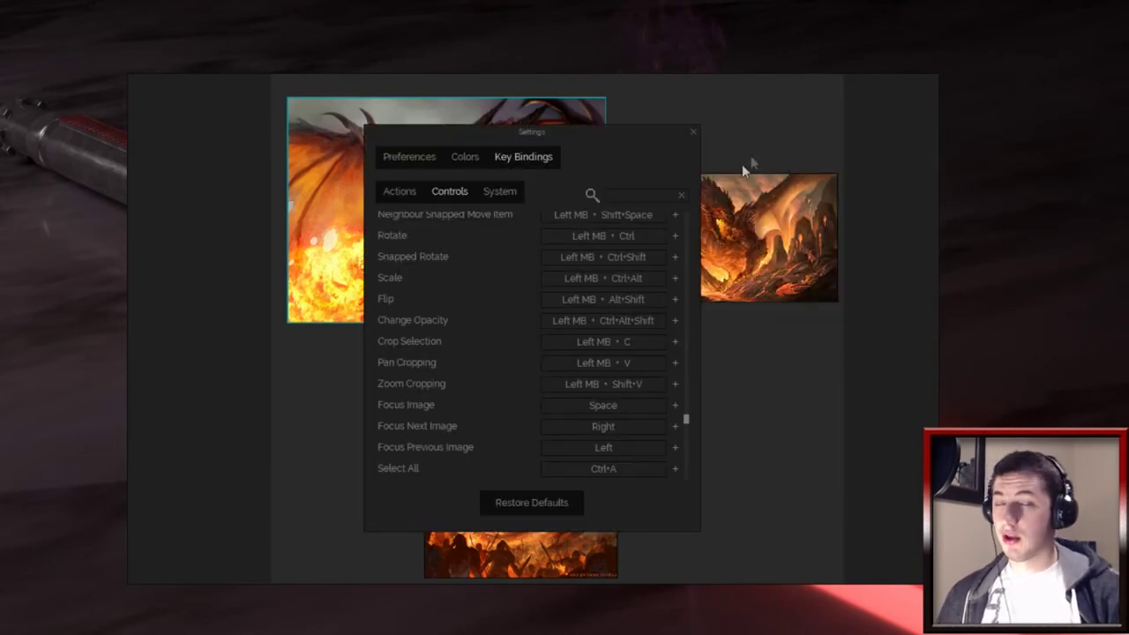
{"action": "scroll", "coordinate": [547, 318], "scroll_direction": "up", "scroll_amount": 10}
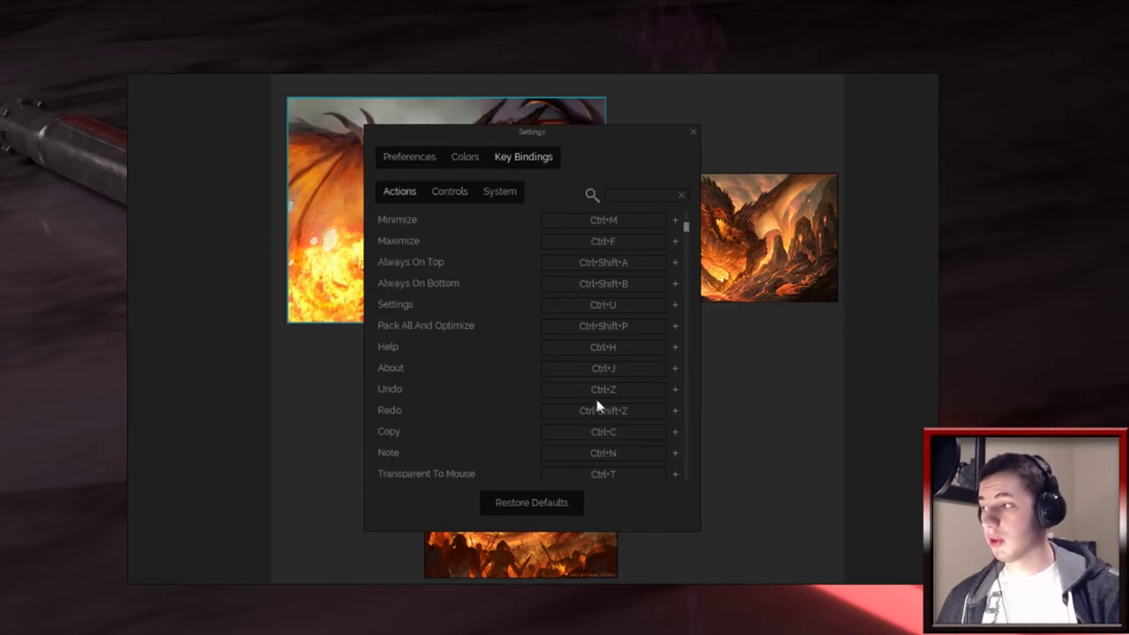
{"action": "scroll", "coordinate": [605, 285], "scroll_direction": "up", "scroll_amount": 2}
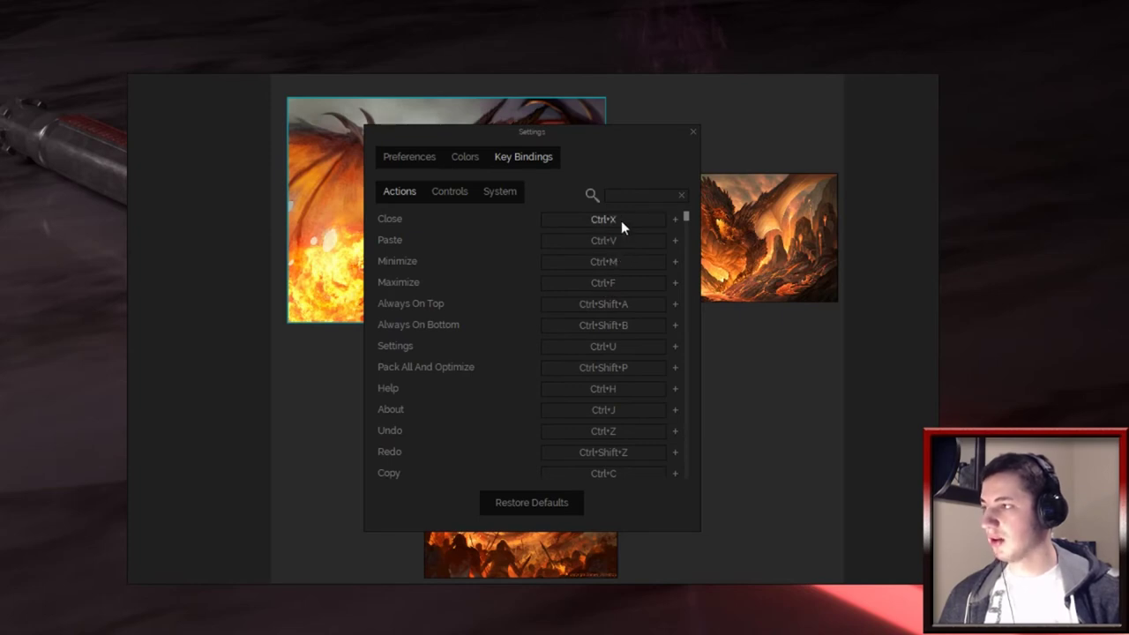
{"action": "left_click", "coordinate": [694, 132]}
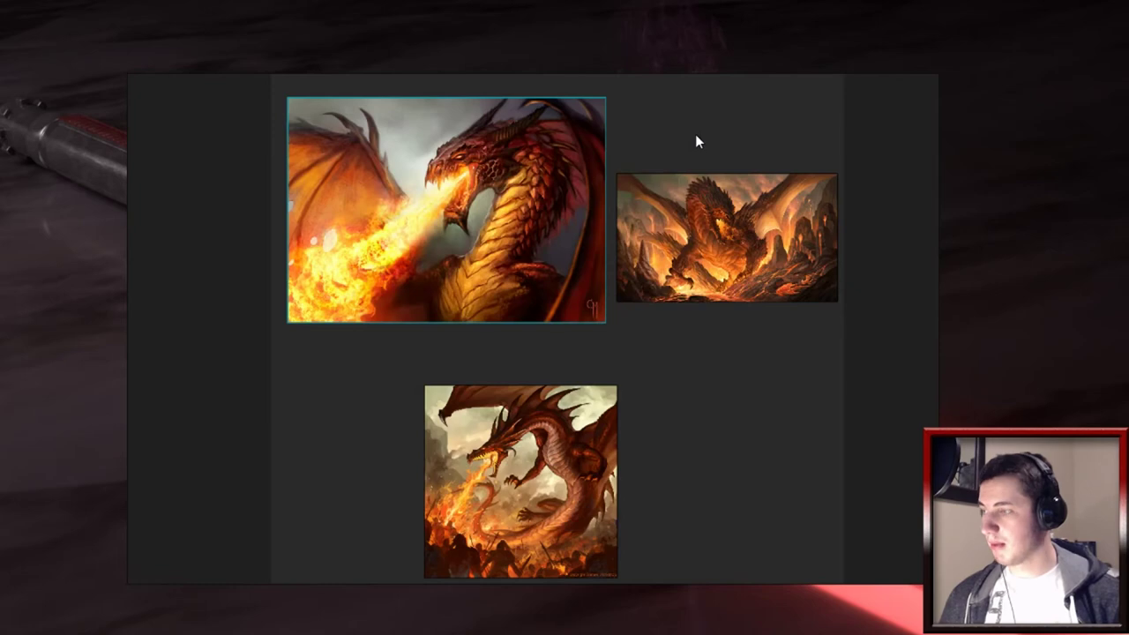
{"action": "key", "text": "ctrl+m"}
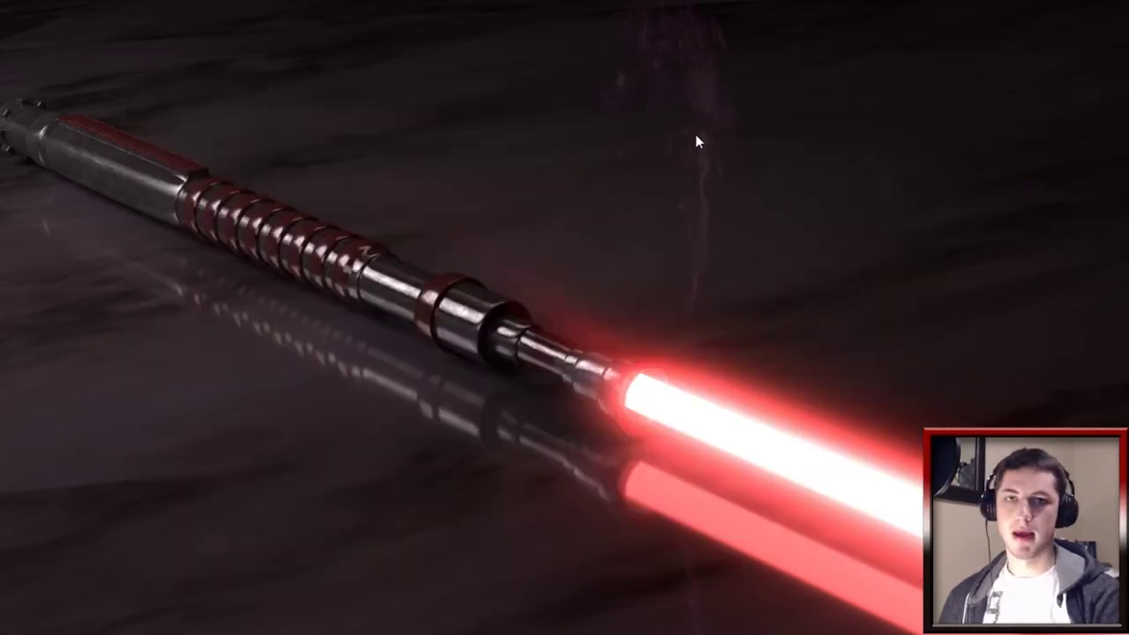
{"action": "key", "text": "ctrl+m"}
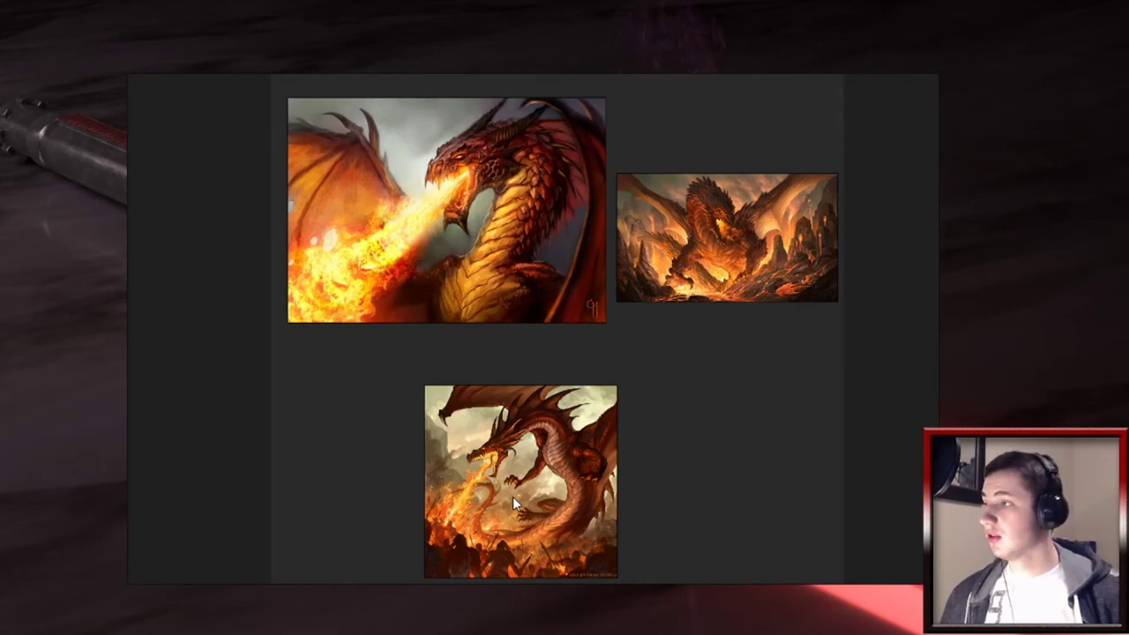
Step: Move the Red Dragon 2 image up and enlarge it, and move Red Dragon 1 left, clear of it
{"action": "left_click_drag", "start_coordinate": [701, 283], "coordinate": [692, 209]}
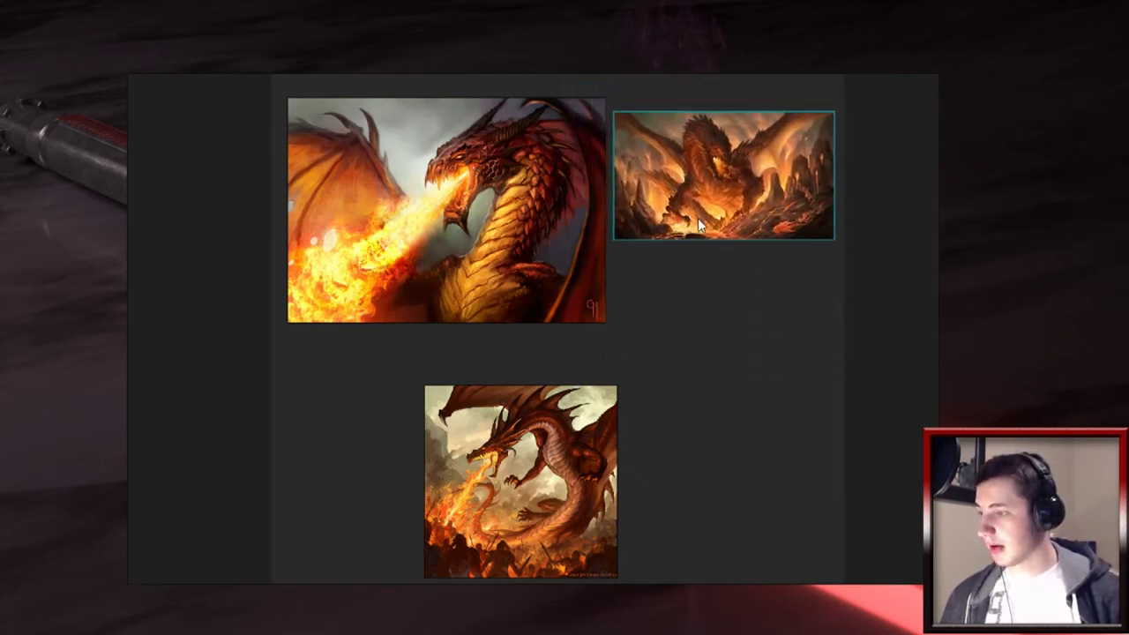
{"action": "left_click_drag", "start_coordinate": [793, 198], "coordinate": [916, 252]}
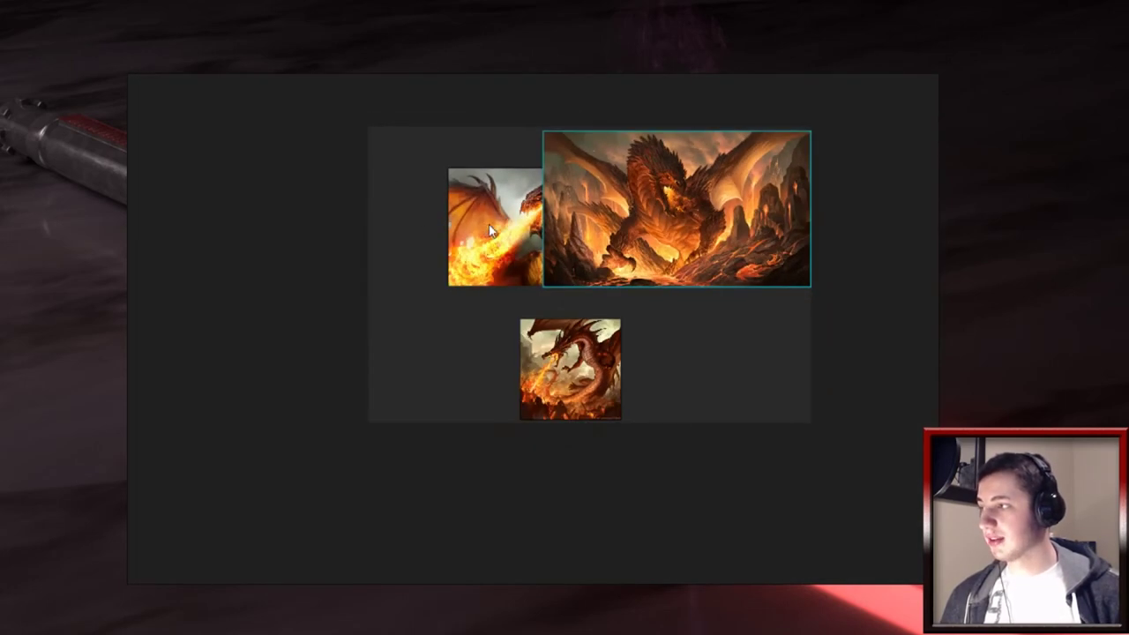
{"action": "left_click_drag", "start_coordinate": [489, 232], "coordinate": [252, 223]}
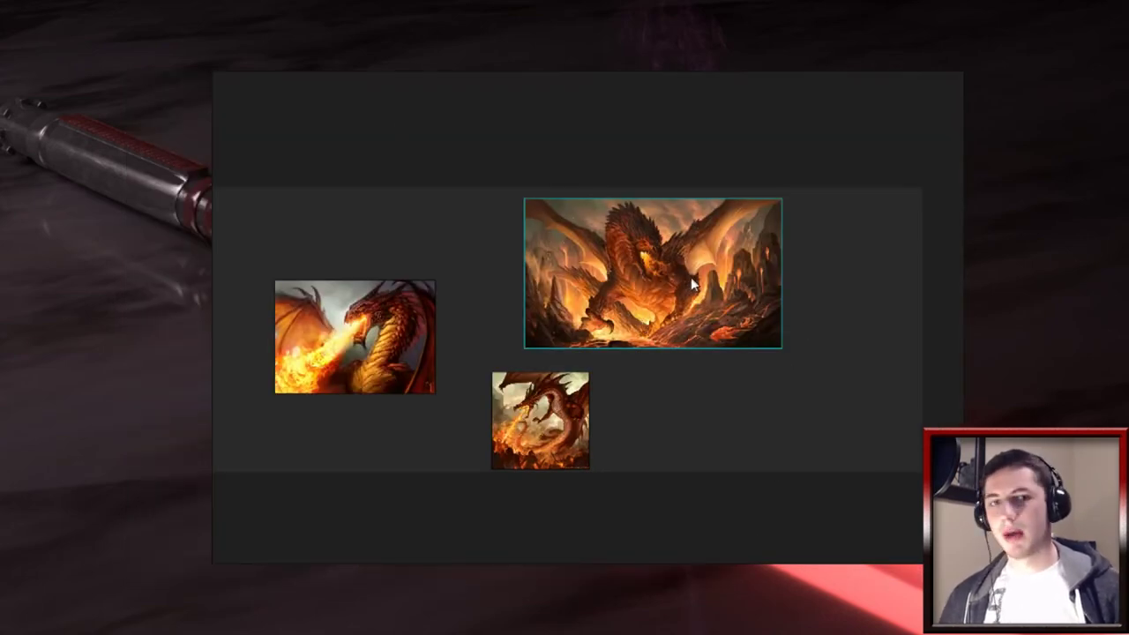
Step: Resize the window to the selected Red Dragon 2 image, and enlarge it again to show all three images
{"action": "right_click", "coordinate": [691, 277]}
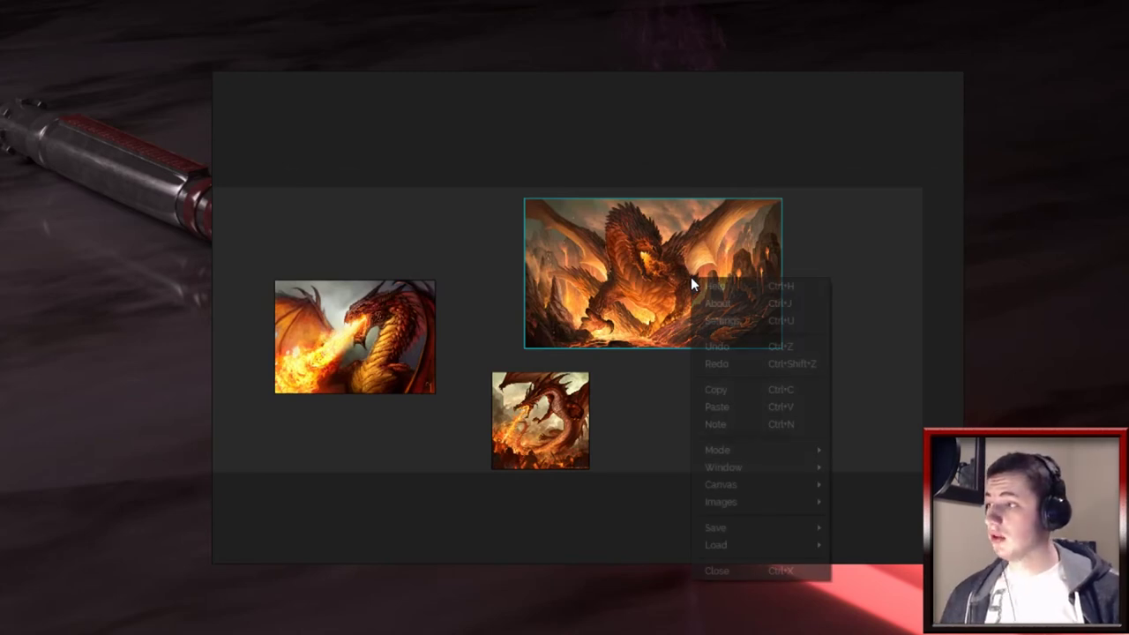
{"action": "mouse_move", "coordinate": [728, 470]}
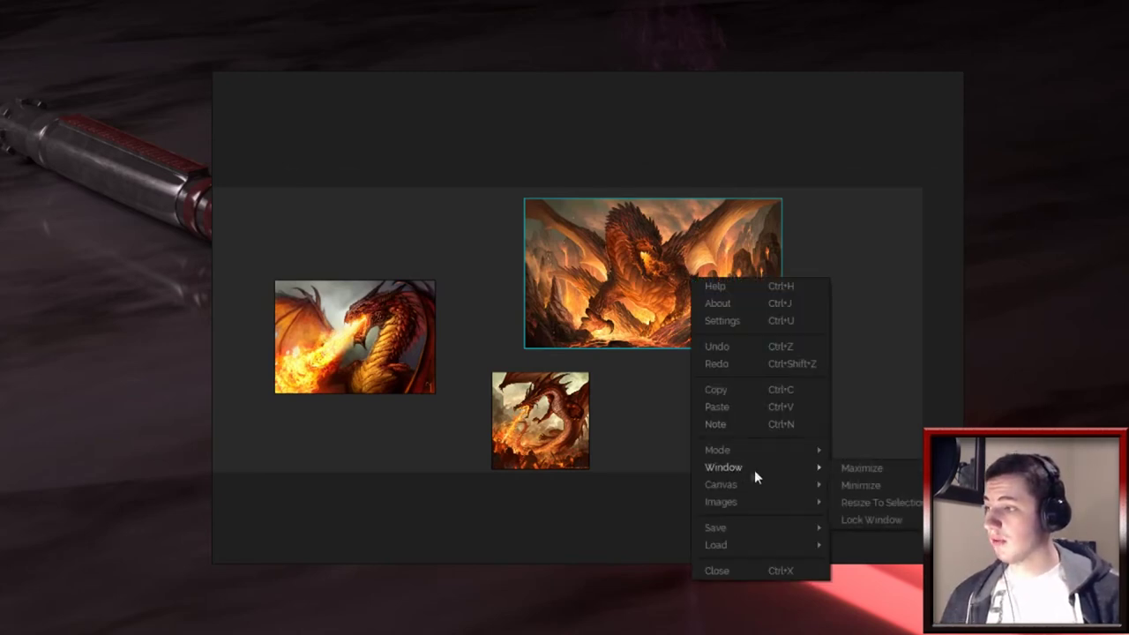
{"action": "left_click", "coordinate": [896, 503]}
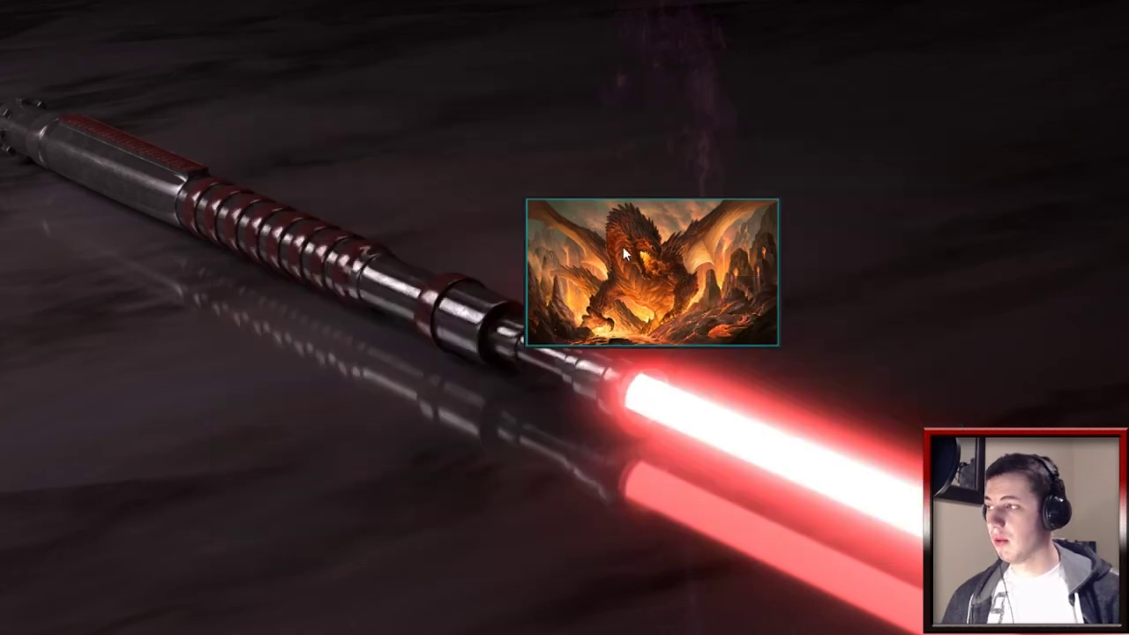
{"action": "mouse_move", "coordinate": [680, 282]}
{"action": "left_mouse_down"}
{"action": "mouse_move", "coordinate": [391, 232]}
{"action": "mouse_move", "coordinate": [706, 293]}
{"action": "mouse_move", "coordinate": [682, 284]}
{"action": "left_mouse_up"}
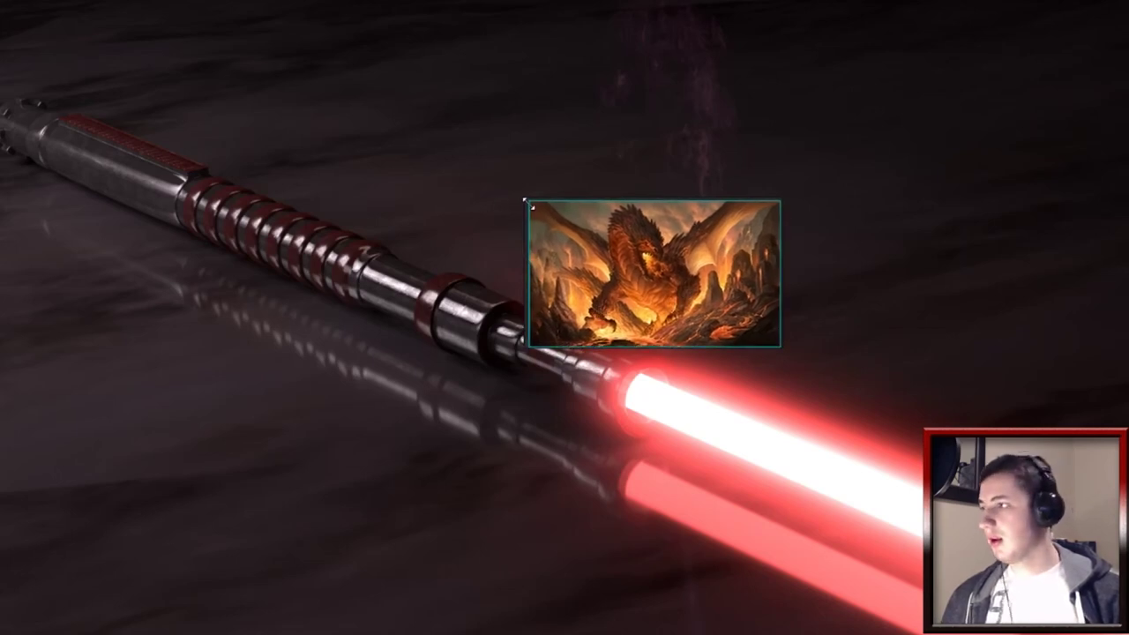
{"action": "left_click_drag", "start_coordinate": [524, 200], "coordinate": [128, 63]}
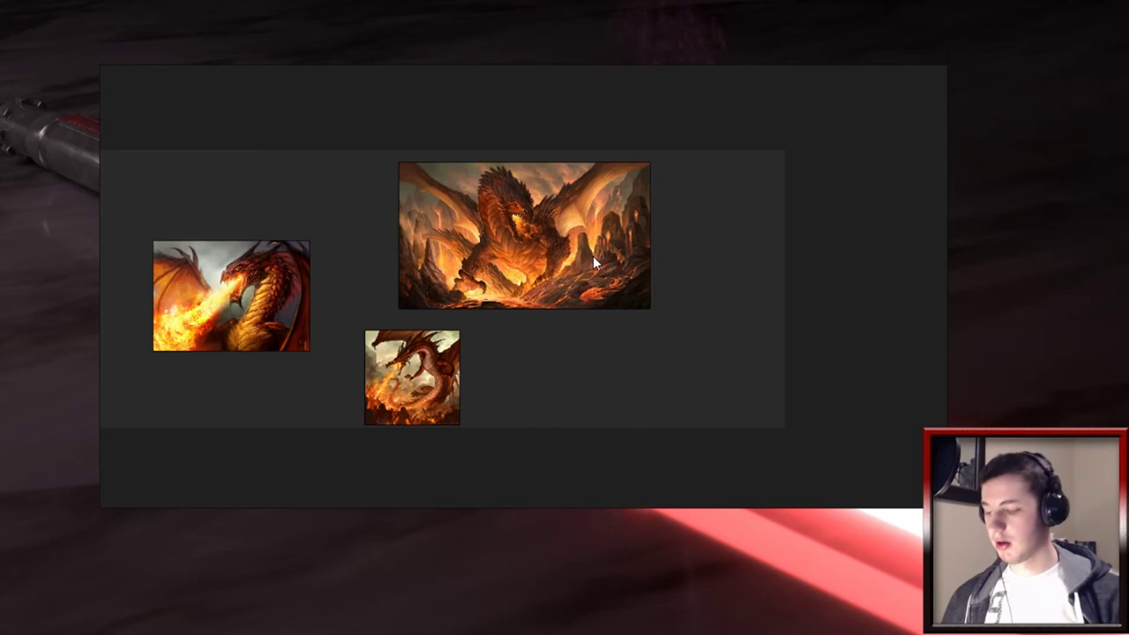
Step: Try maximizing the window to fill the screen and restoring it to its previous size, twice
{"action": "key", "text": "F11"}
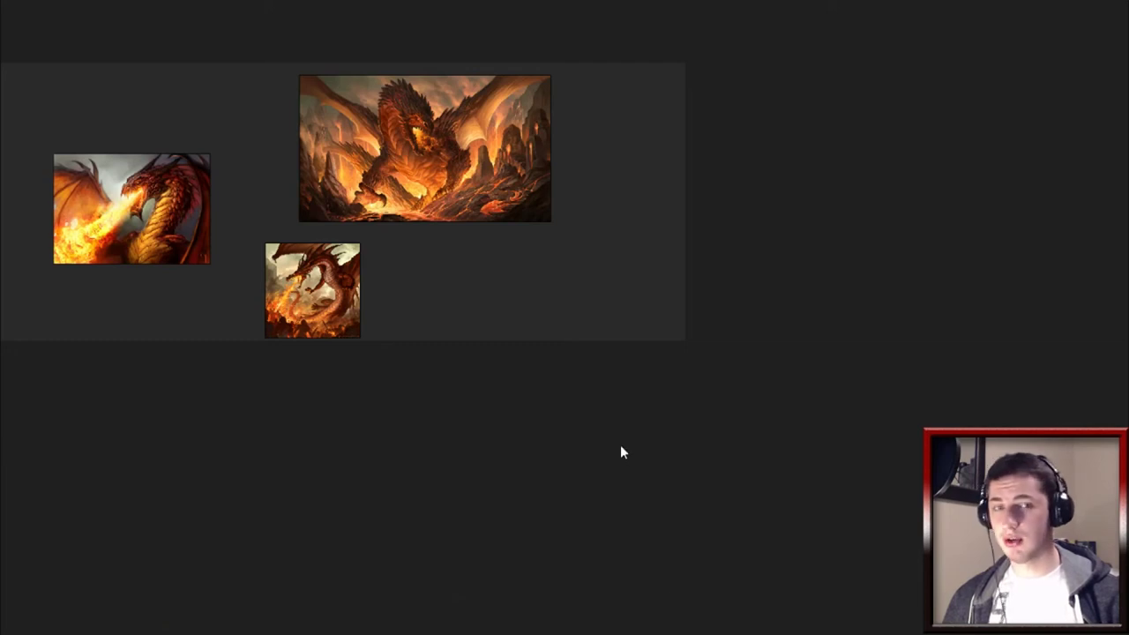
{"action": "key", "text": "super+Down"}
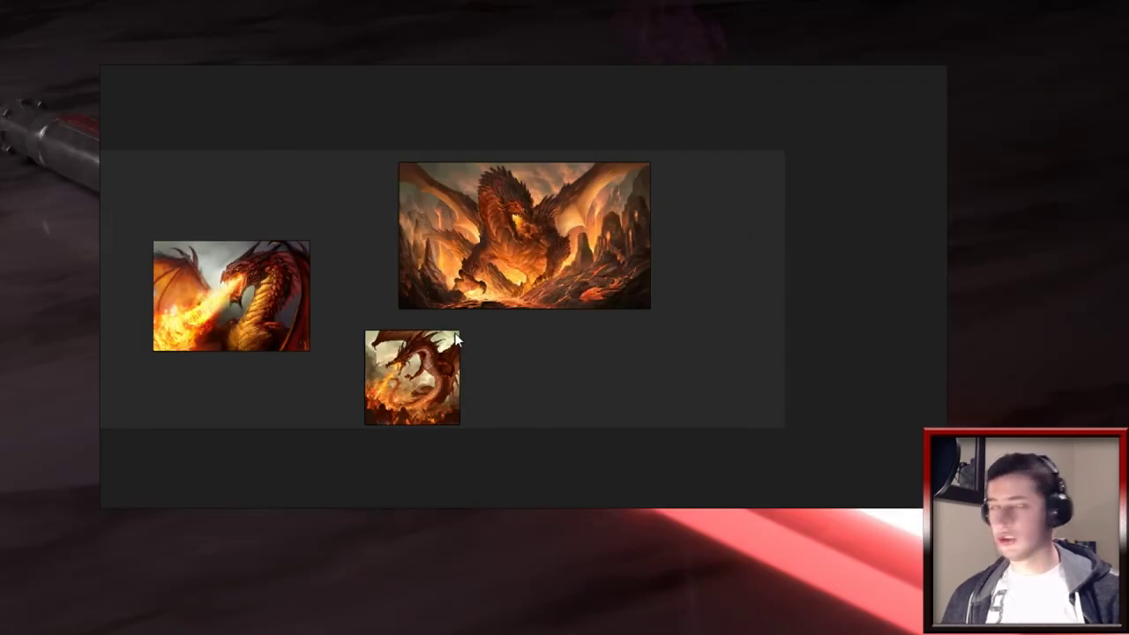
{"action": "key", "text": "super+Up"}
{"action": "key", "text": "super+Down"}
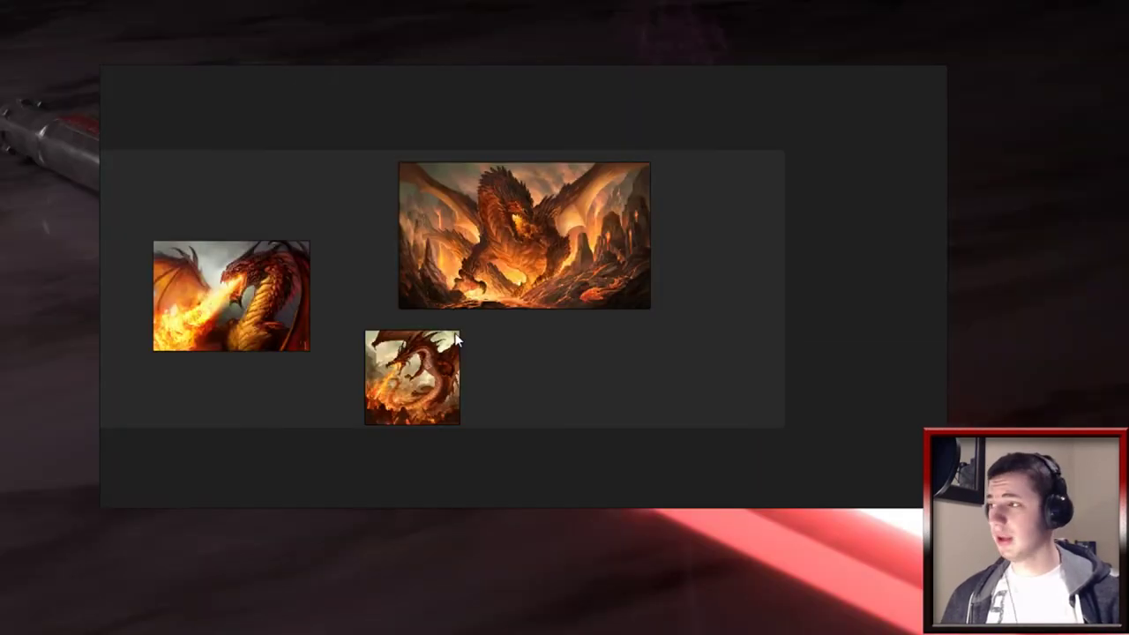
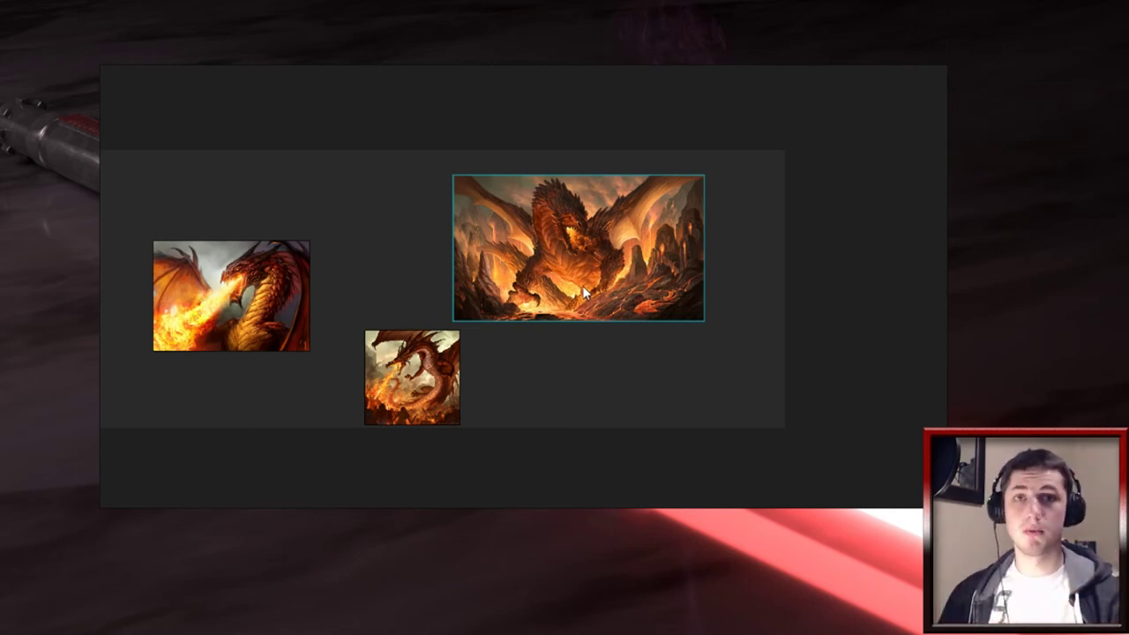
Step: Enable the Transparent To Mouse mode, accept that mouse events are ignored, and test it over the empty canvas
{"action": "right_click", "coordinate": [722, 351]}
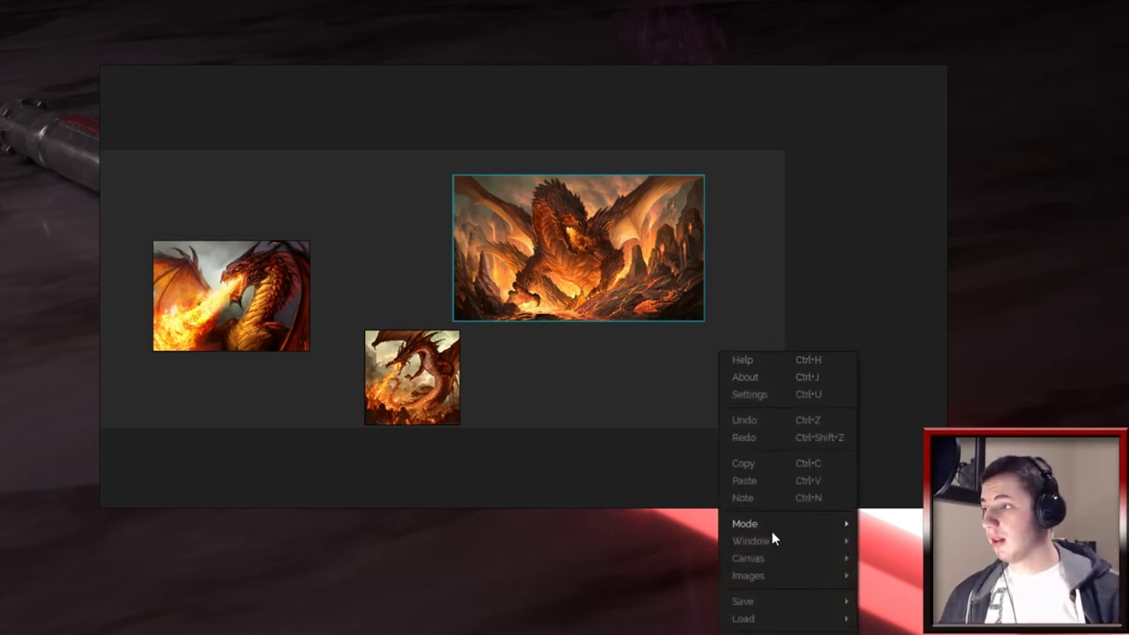
{"action": "mouse_move", "coordinate": [773, 529]}
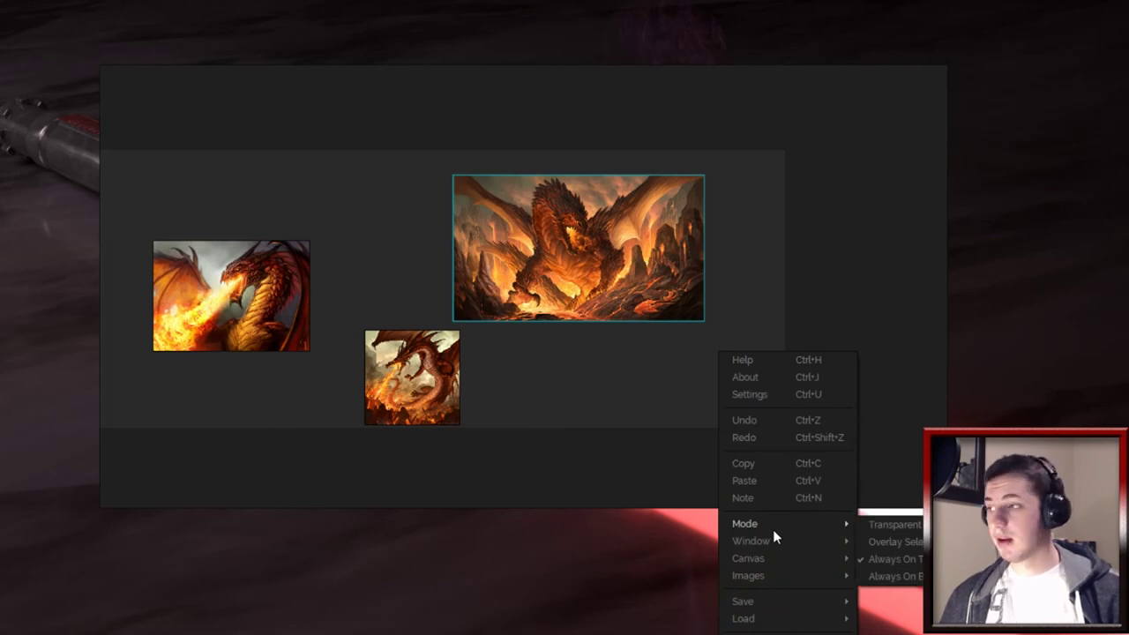
{"action": "left_click", "coordinate": [891, 526]}
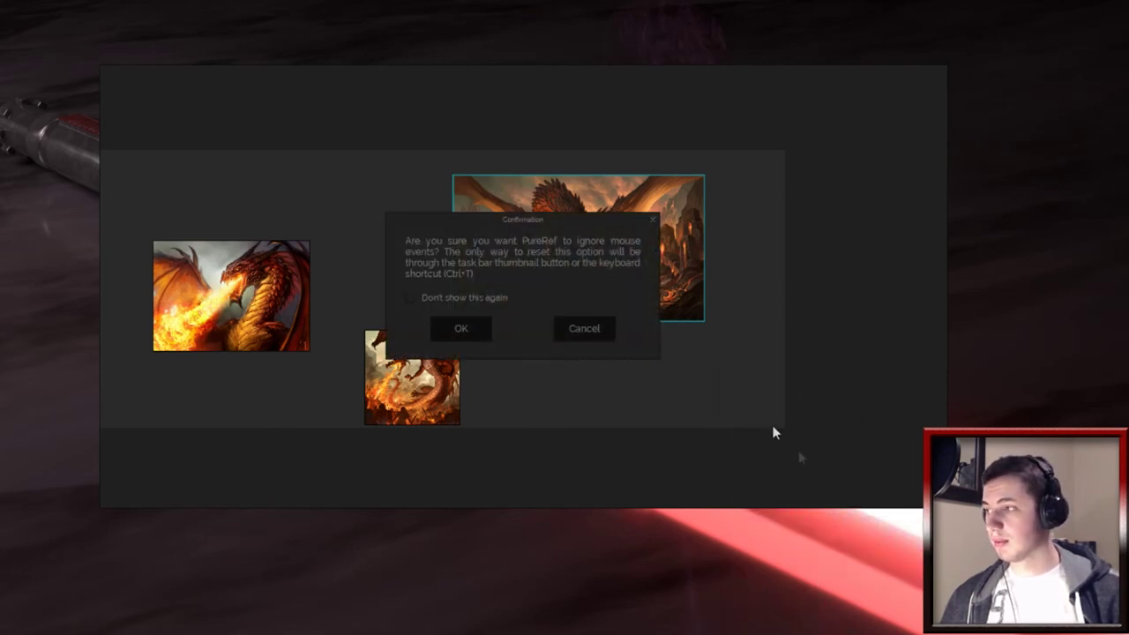
{"action": "left_click", "coordinate": [462, 329]}
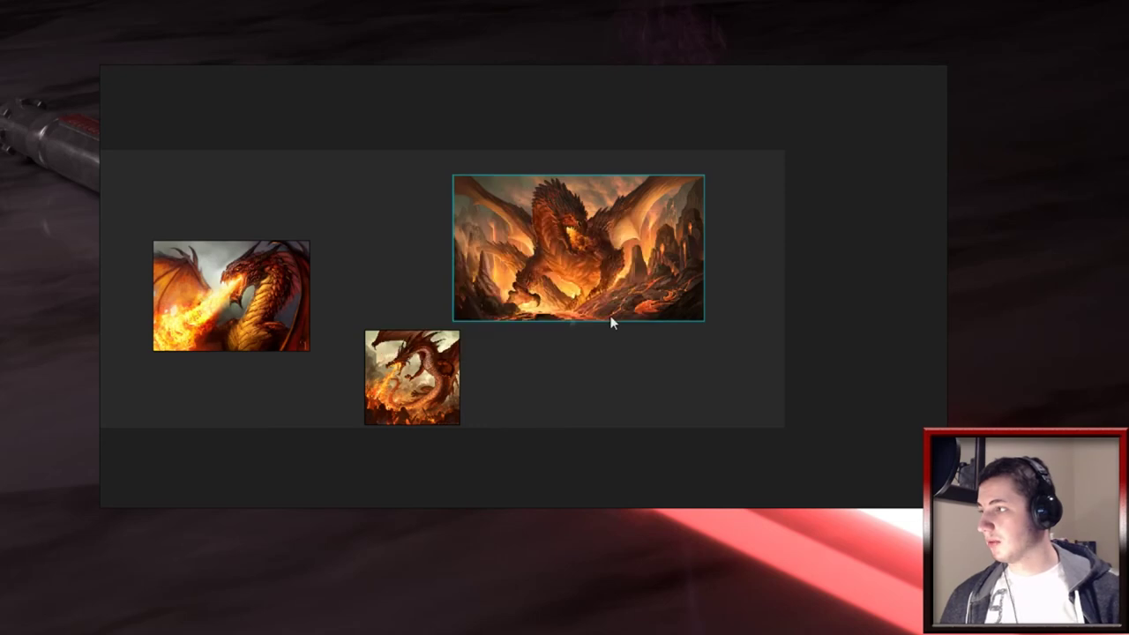
{"action": "right_click", "coordinate": [734, 334]}
{"action": "left_click", "coordinate": [833, 309]}
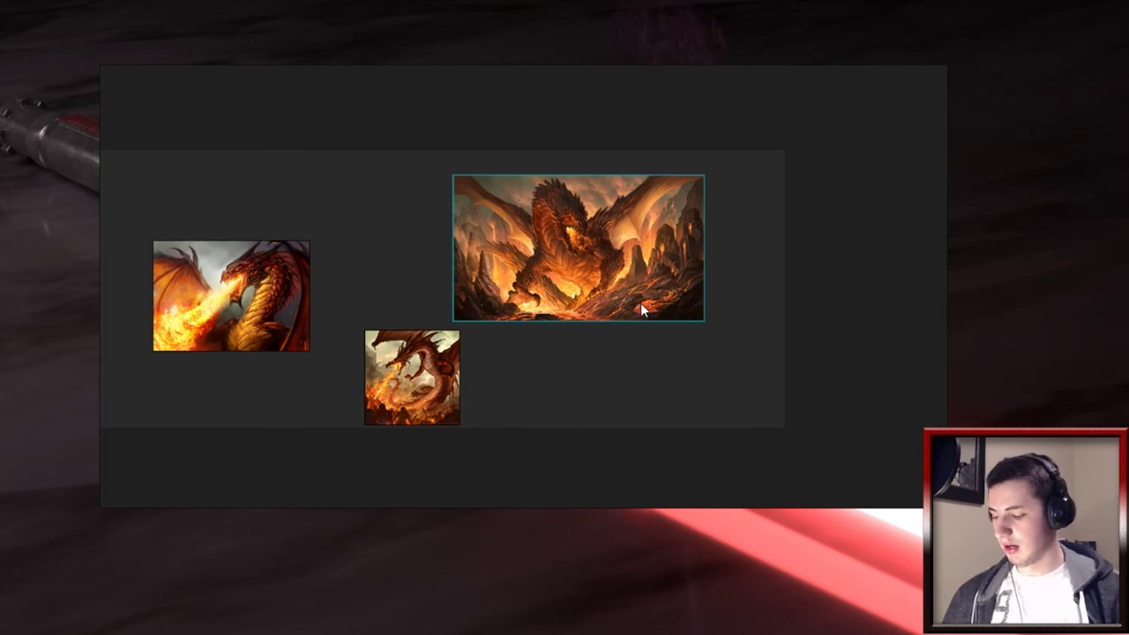
Step: Optimize the canvas so its area fits the three spread-out dragon images, and clear the image selection
{"action": "right_click", "coordinate": [557, 296]}
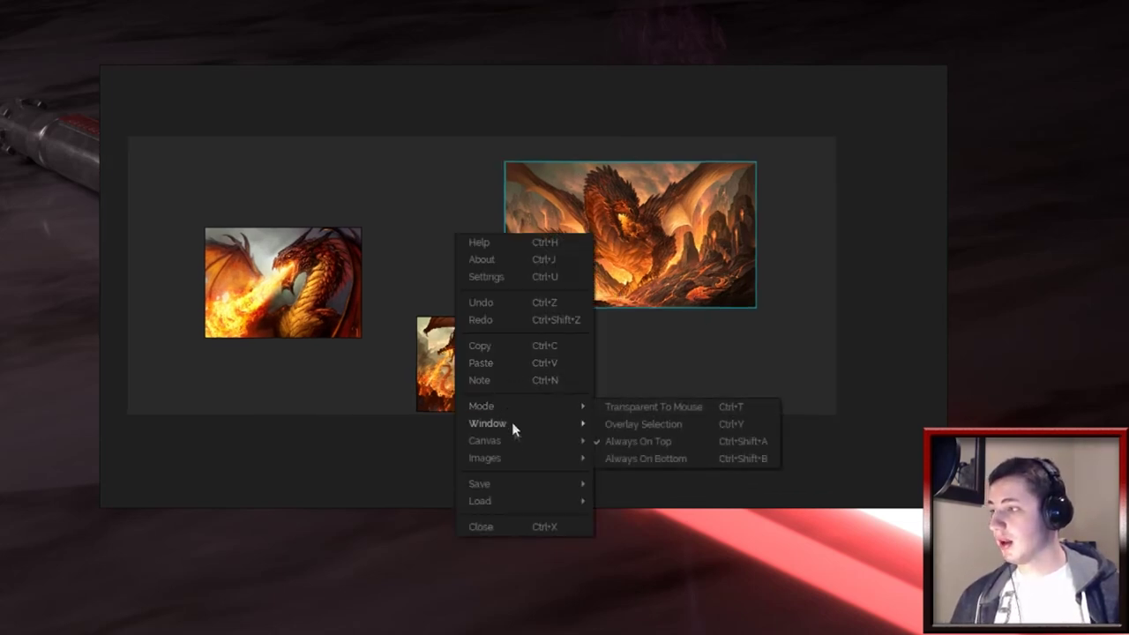
{"action": "mouse_move", "coordinate": [514, 438]}
{"action": "left_click", "coordinate": [623, 441]}
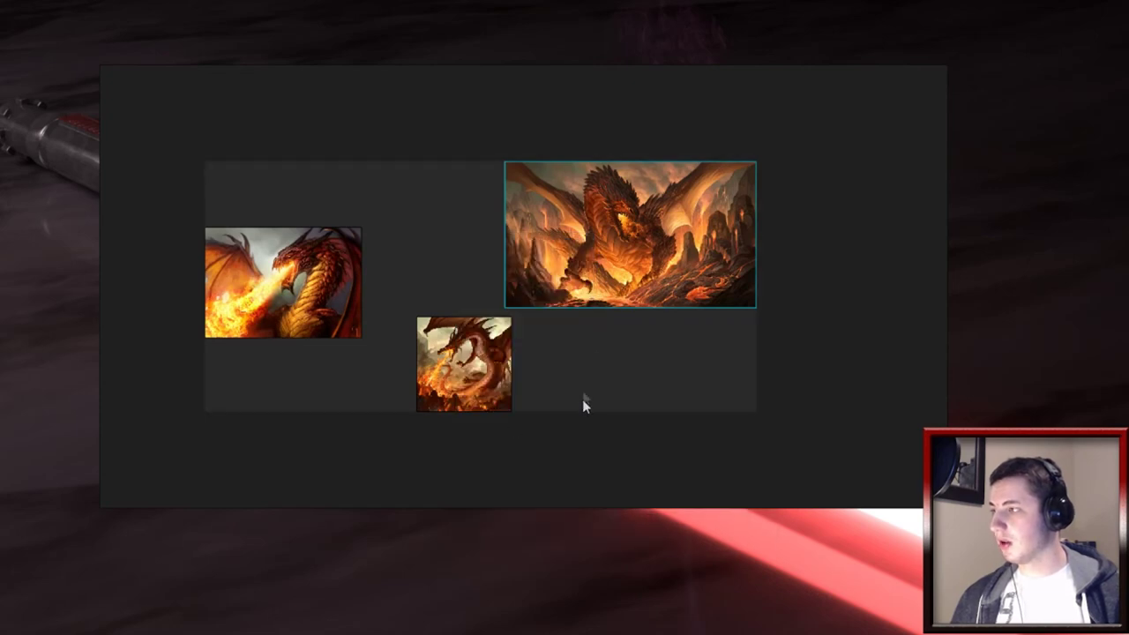
{"action": "right_click", "coordinate": [597, 355]}
{"action": "left_click", "coordinate": [554, 323]}
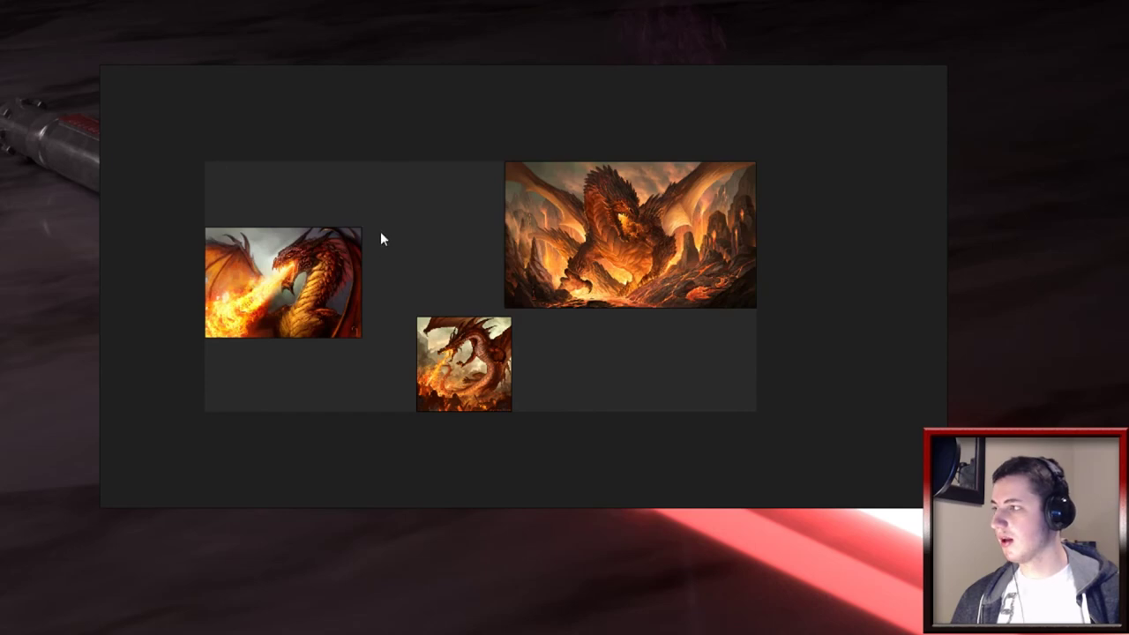
Step: Arrange the three dragon images automatically using the Optimal arrangement
{"action": "key", "text": "ctrl+w"}
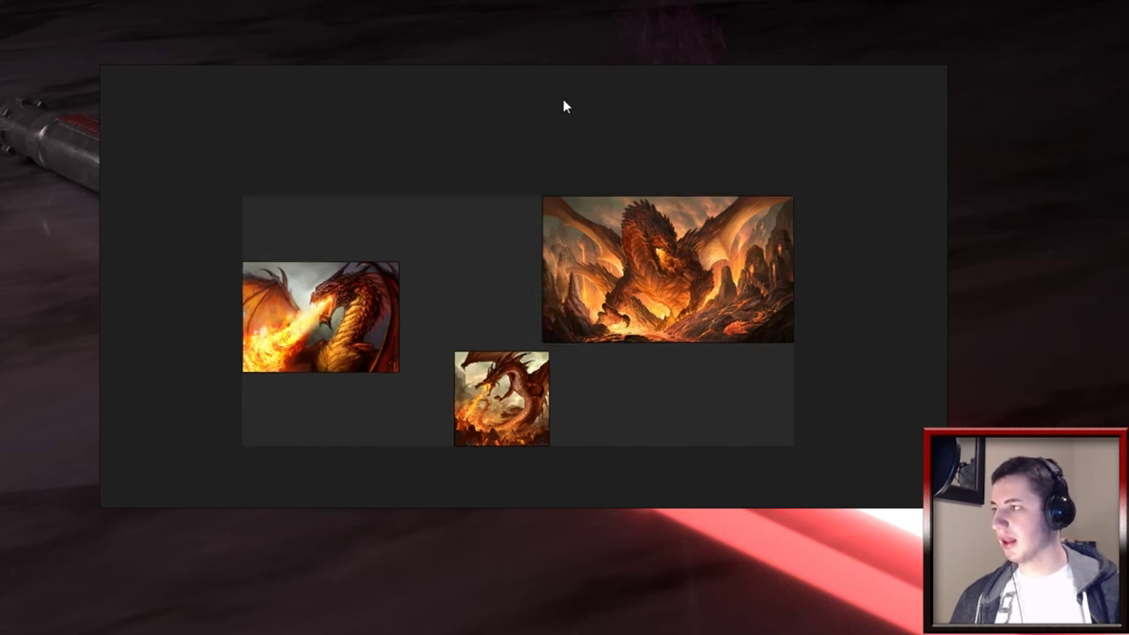
{"action": "right_click", "coordinate": [573, 157]}
{"action": "right_click", "coordinate": [480, 154]}
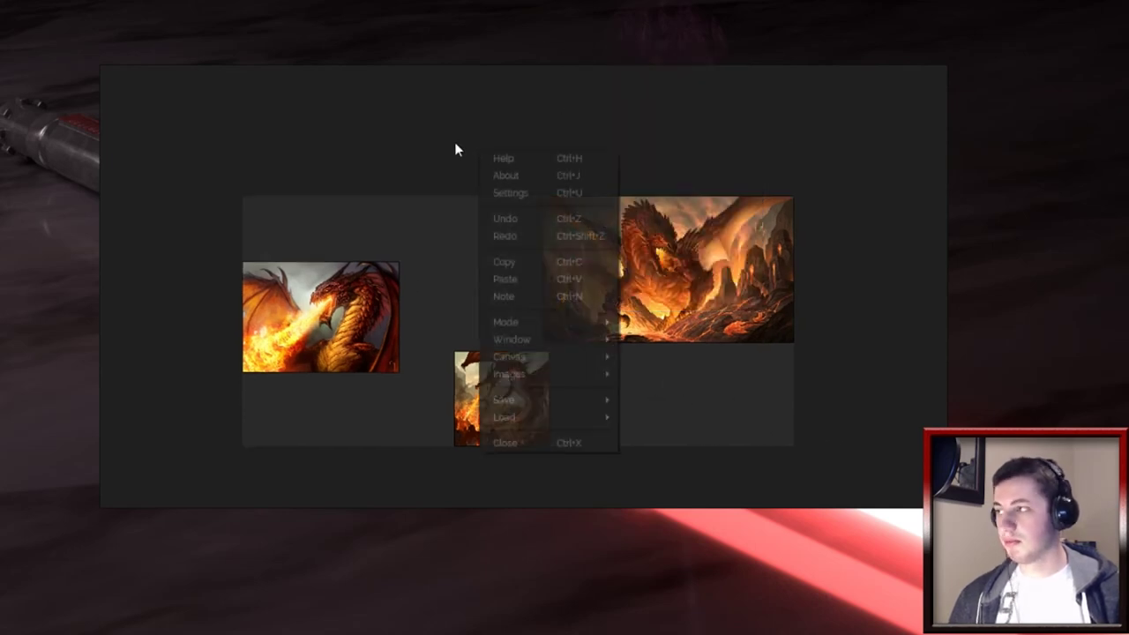
{"action": "mouse_move", "coordinate": [632, 338]}
{"action": "mouse_move", "coordinate": [791, 373]}
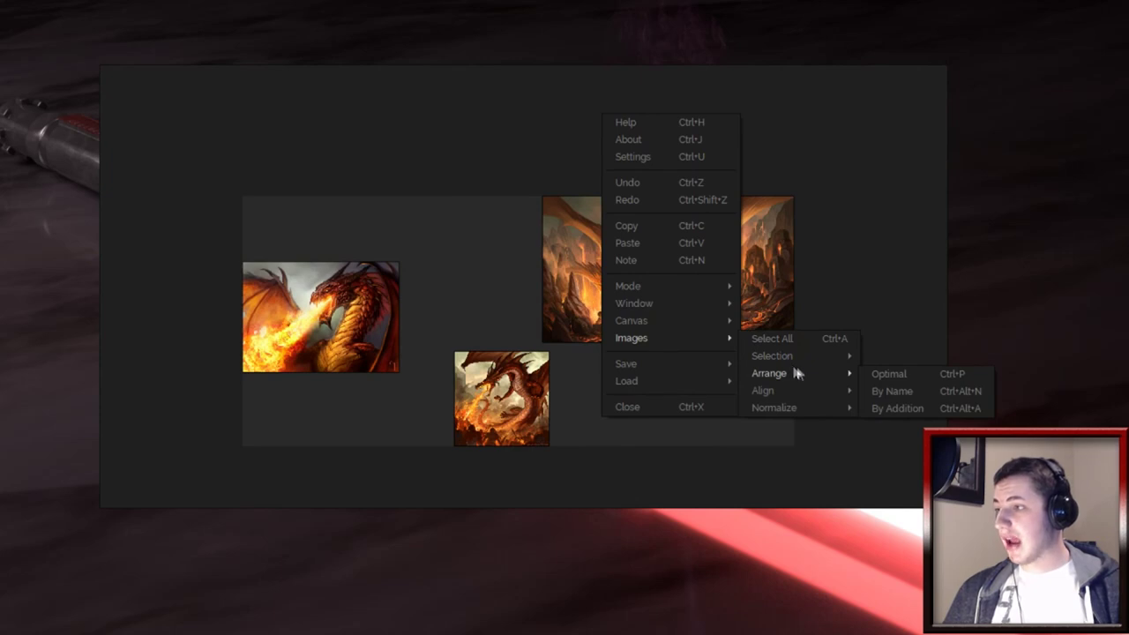
{"action": "left_click", "coordinate": [891, 377]}
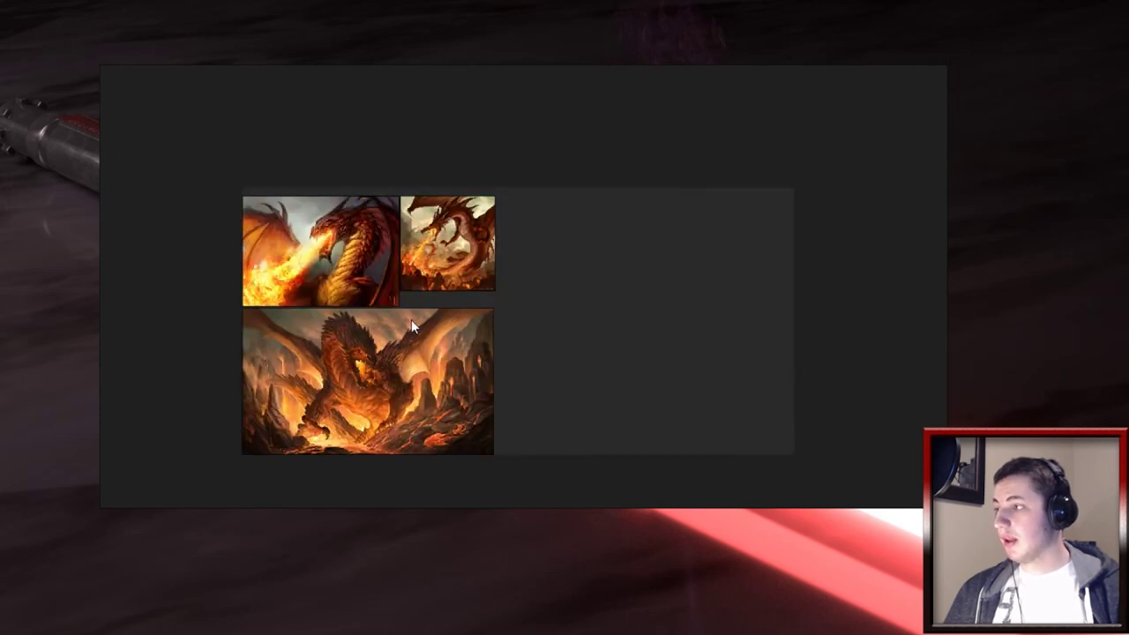
Step: Optimize the canvas around the packed group of images, and shift the window slightly down and to the right
{"action": "right_click", "coordinate": [574, 321]}
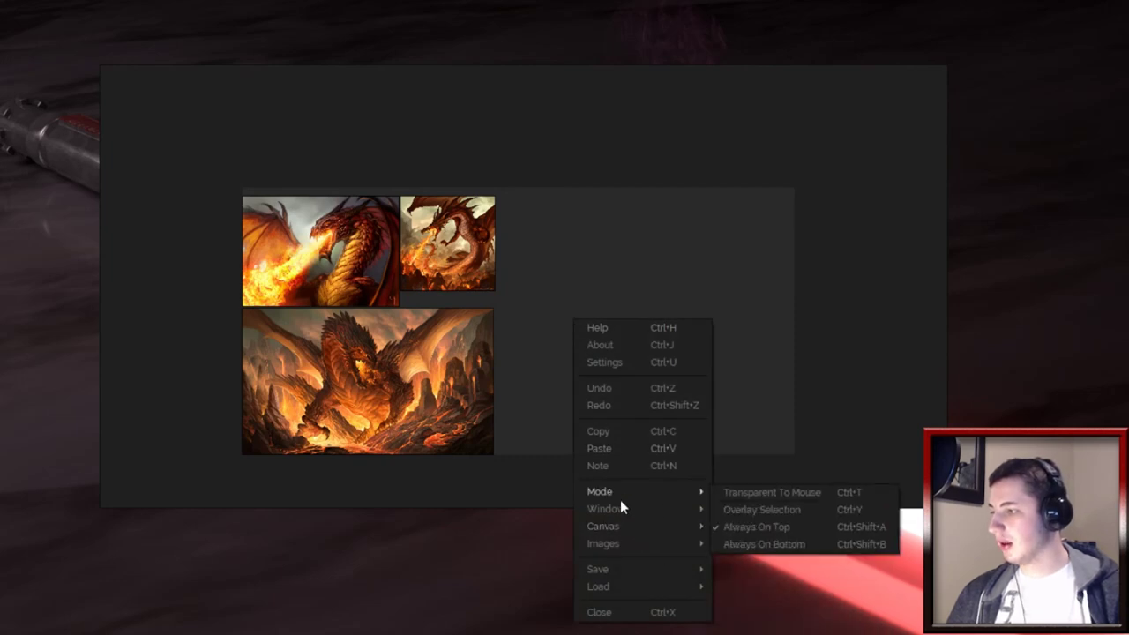
{"action": "mouse_move", "coordinate": [635, 526]}
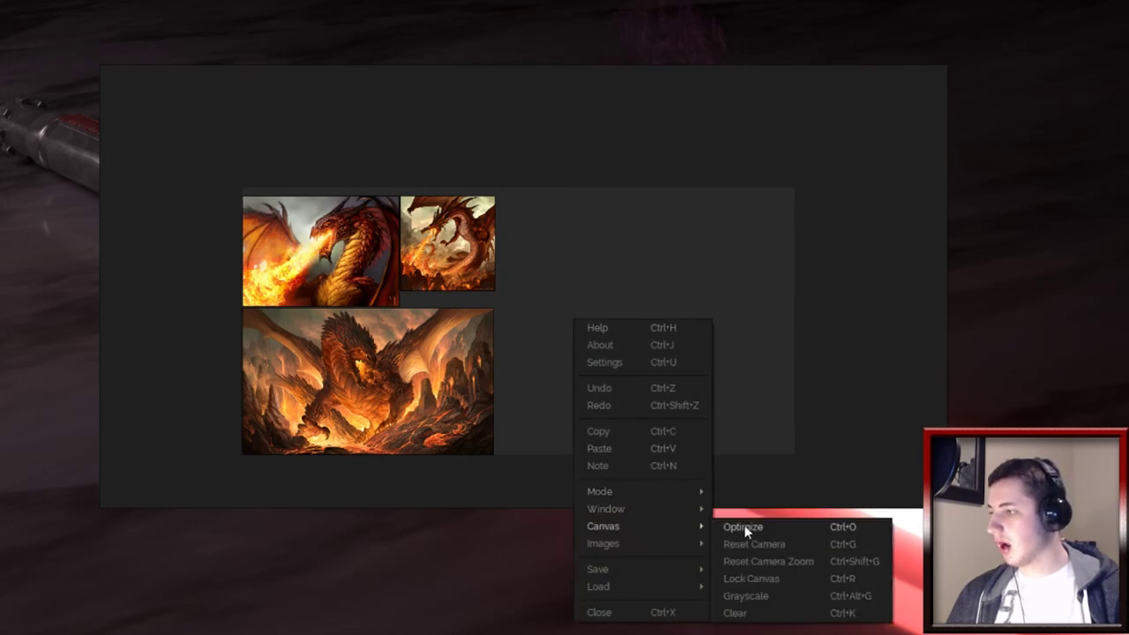
{"action": "left_click", "coordinate": [746, 528]}
{"action": "left_click_drag", "start_coordinate": [524, 323], "coordinate": [779, 338]}
{"action": "scroll", "coordinate": [634, 373], "scroll_direction": "up", "scroll_amount": 3}
{"action": "scroll", "coordinate": [564, 359], "scroll_direction": "down", "scroll_amount": 3}
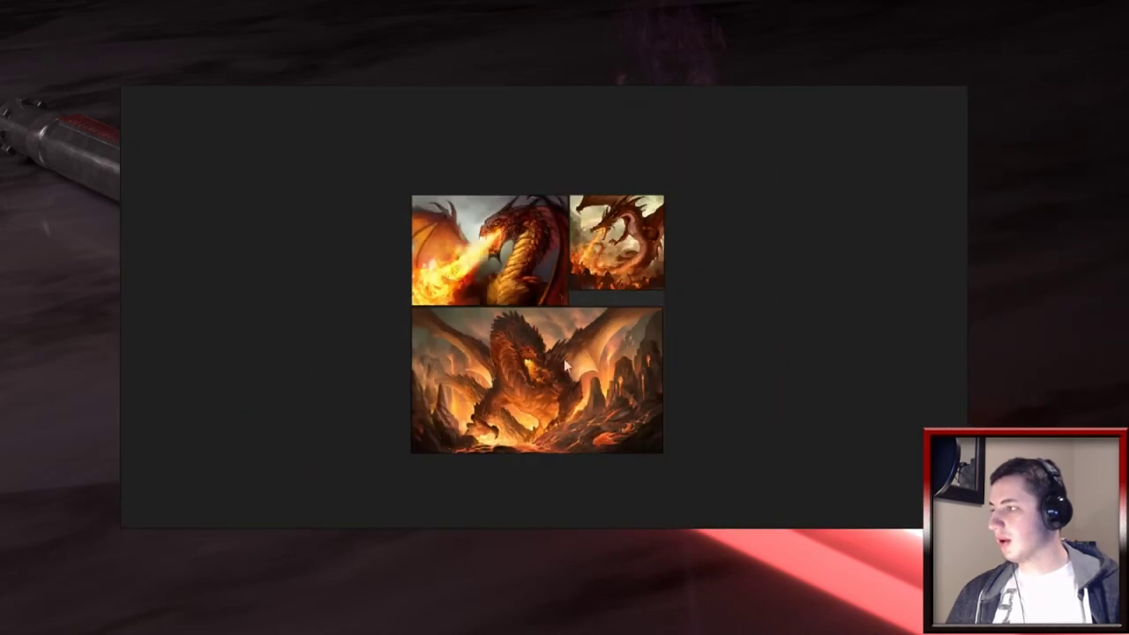